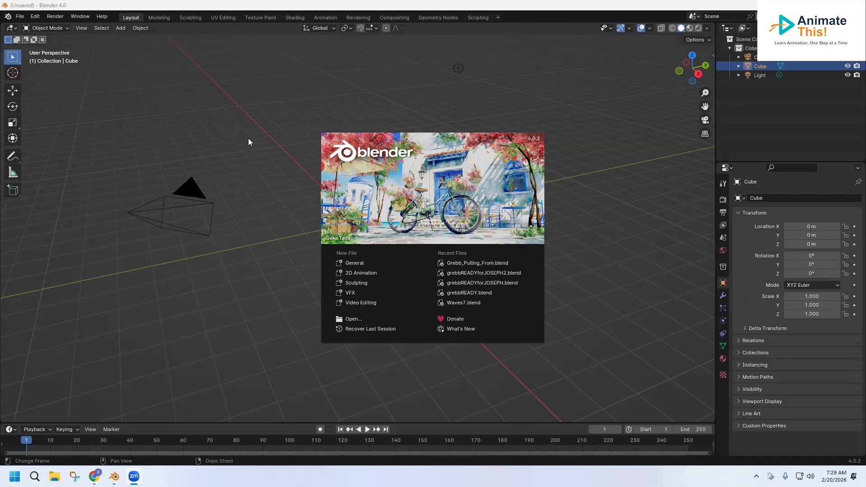
pyautogui.click(289, 122)
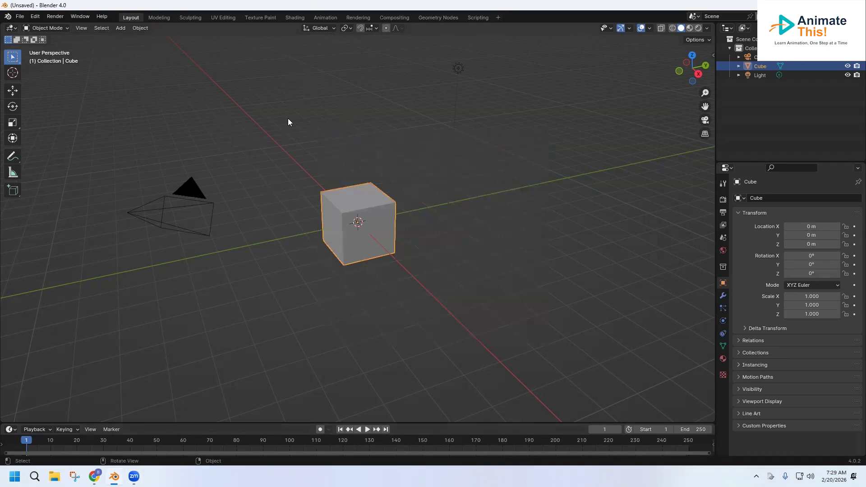
pyautogui.click(22, 18)
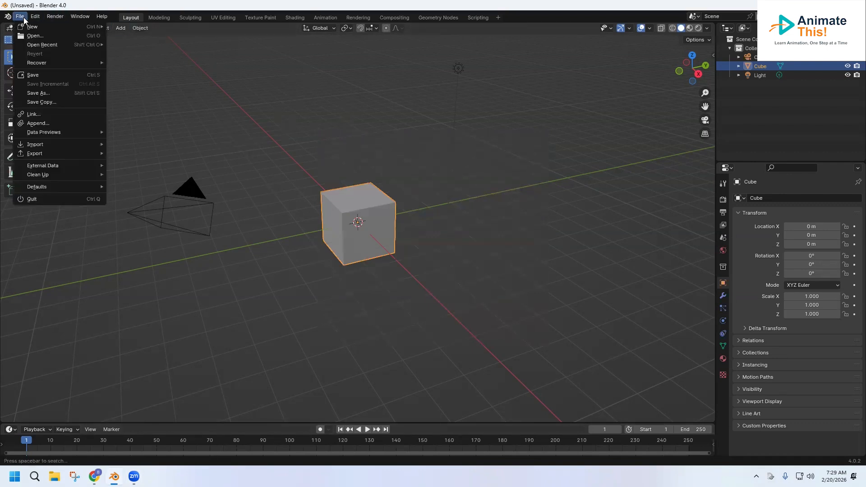
pyautogui.click(35, 93)
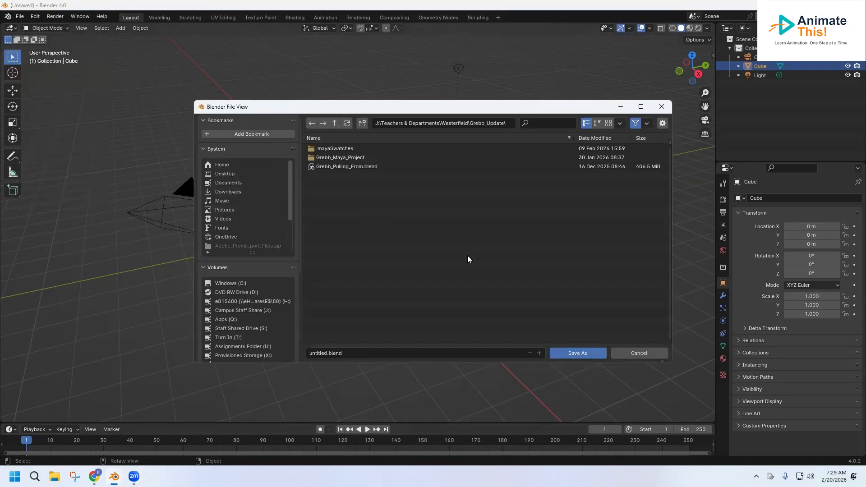
pyautogui.click(625, 354)
# Delete the default cube and import the blocky character's FBX file from the Desktop
pyautogui.click(390, 211)
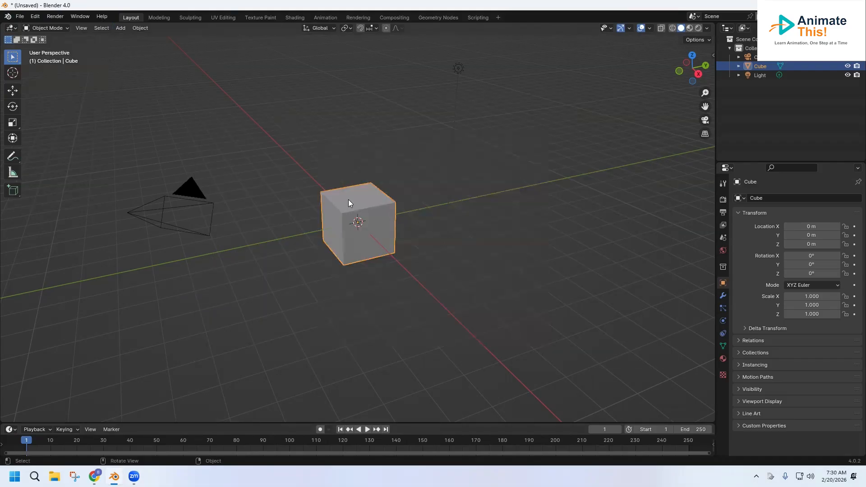
pyautogui.press('Delete')
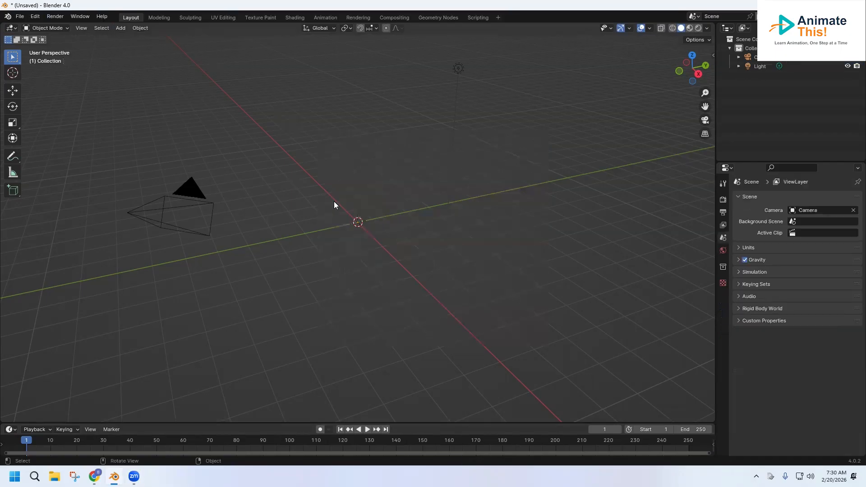
pyautogui.click(21, 16)
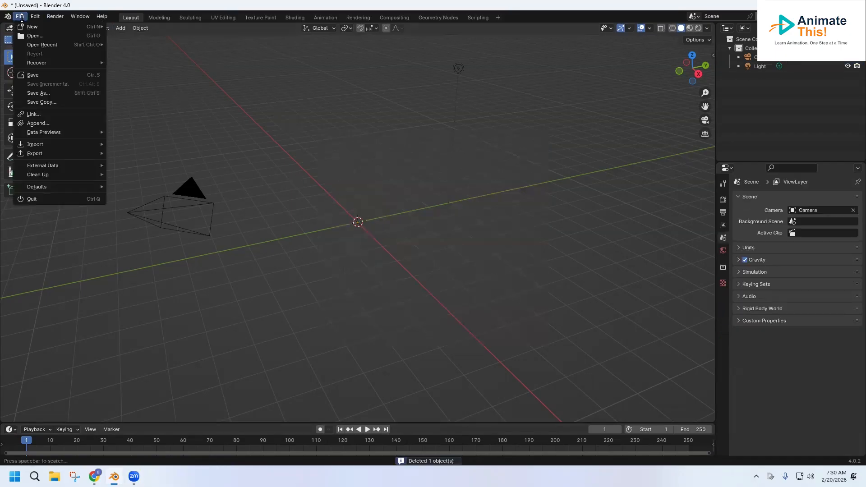
pyautogui.moveTo(49, 144)
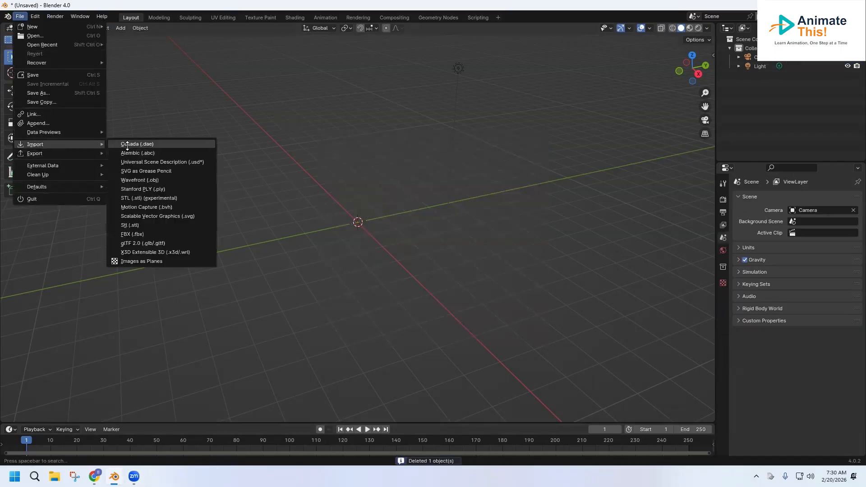
pyautogui.click(160, 231)
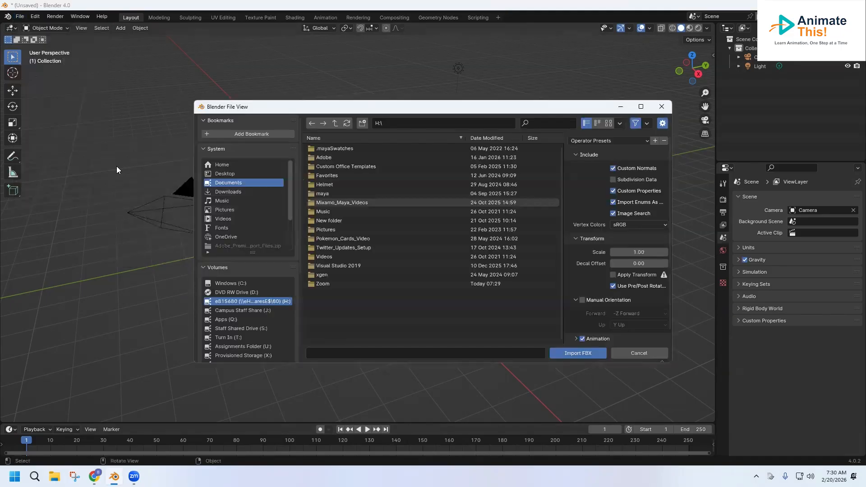
pyautogui.click(242, 173)
pyautogui.doubleClick(335, 221)
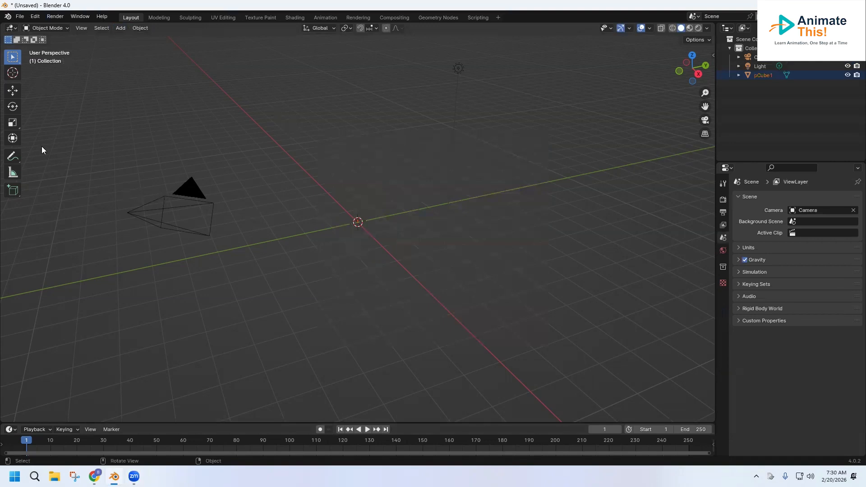
# Scale the imported character up uniformly until its head is roughly as large as the default cube
pyautogui.click(12, 122)
pyautogui.moveTo(383, 249); pyautogui.dragTo(81, 129)
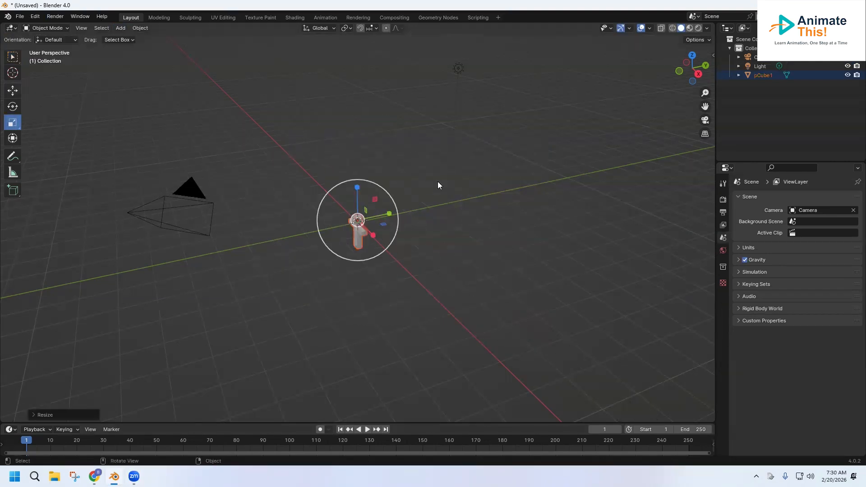
pyautogui.moveTo(373, 257); pyautogui.dragTo(503, 4)
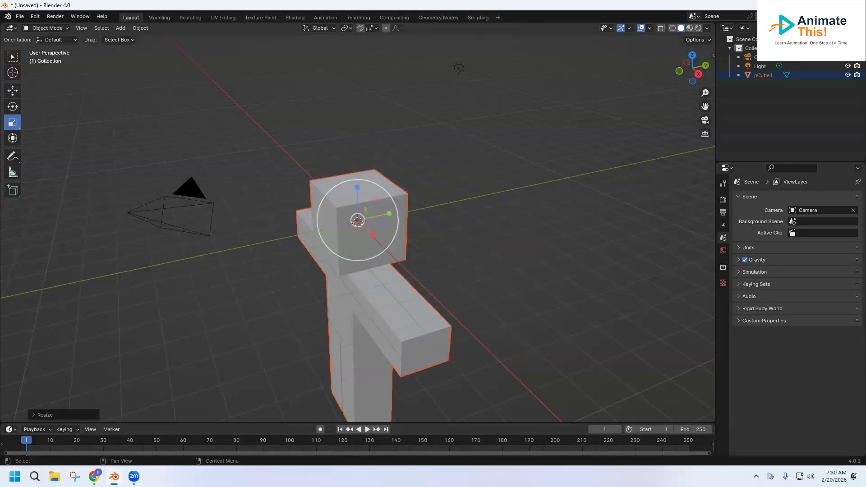
# Raise the character along the Z axis so its feet rest on the ground grid at the world origin
pyautogui.moveTo(414, 223); pyautogui.dragTo(389, 243, button='middle')
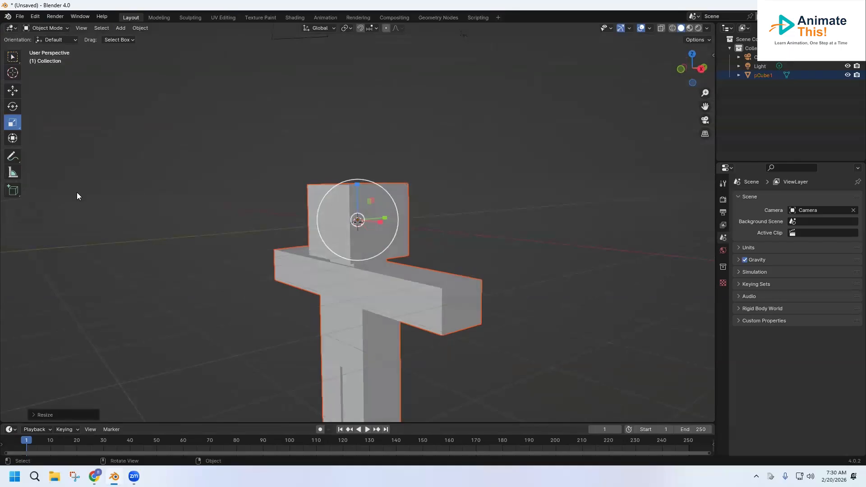
pyautogui.click(13, 90)
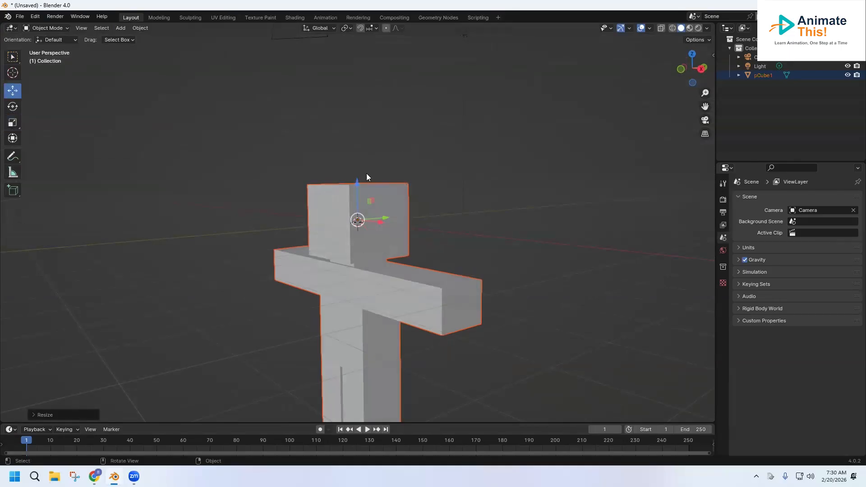
pyautogui.moveTo(356, 186); pyautogui.dragTo(332, 334)
pyautogui.moveTo(332, 335); pyautogui.dragTo(379, 160, button='middle')
pyautogui.scroll(-5, 416, 211)
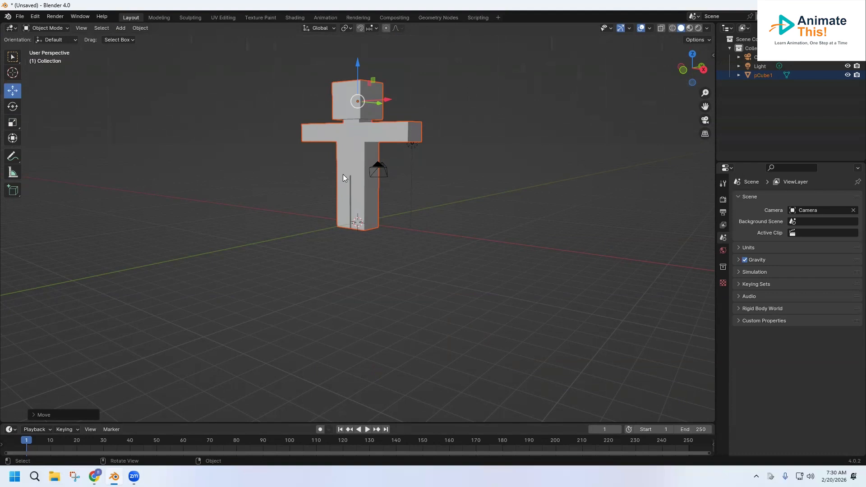
# Delete the character model and undo the deletion
pyautogui.press('x')
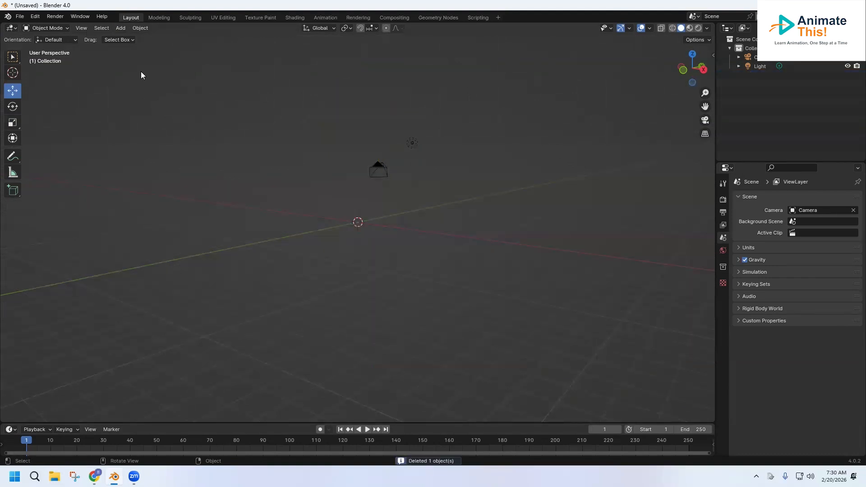
pyautogui.moveTo(354, 157)
pyautogui.mouseDown(button='middle')
pyautogui.moveTo(295, 166)
pyautogui.moveTo(356, 158)
pyautogui.mouseUp(button='middle')
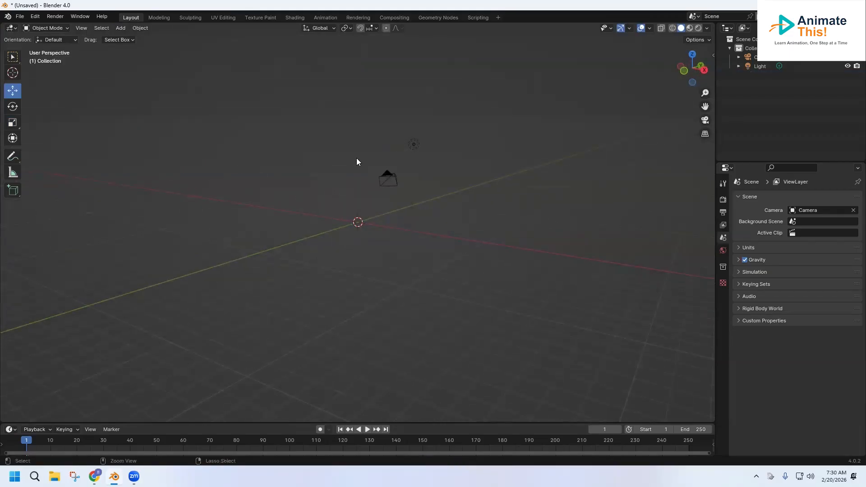
pyautogui.hotkey('ctrl', 'z')
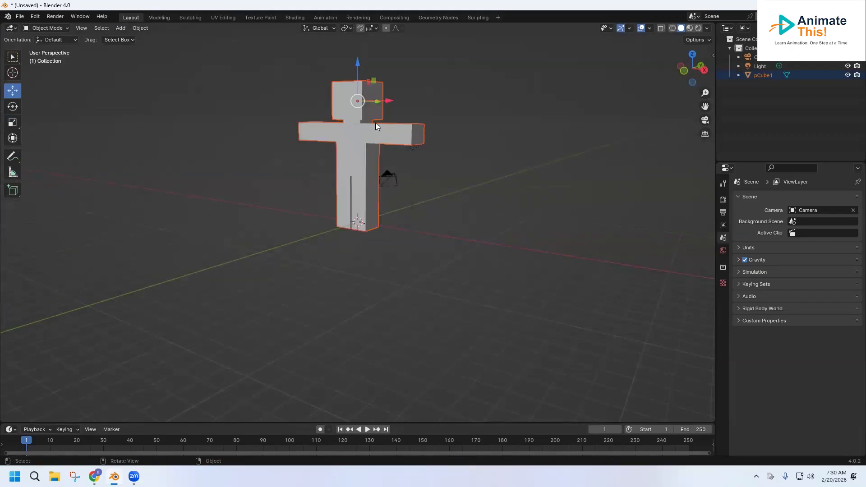
# Move the character along the negative X axis, well clear of the world origin
pyautogui.moveTo(390, 110); pyautogui.dragTo(230, 64)
pyautogui.moveTo(242, 159); pyautogui.dragTo(256, 172, button='middle')
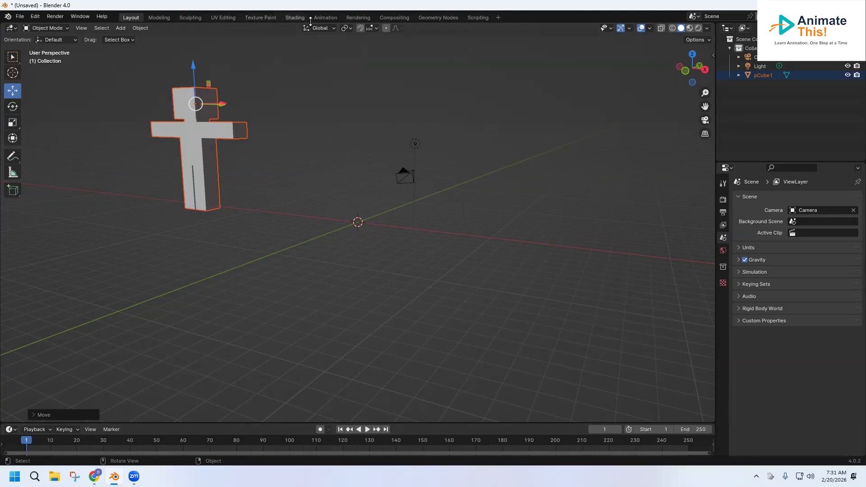
# Save the scene to the Desktop as Blender_Mixamo_Man_1
pyautogui.click(81, 17)
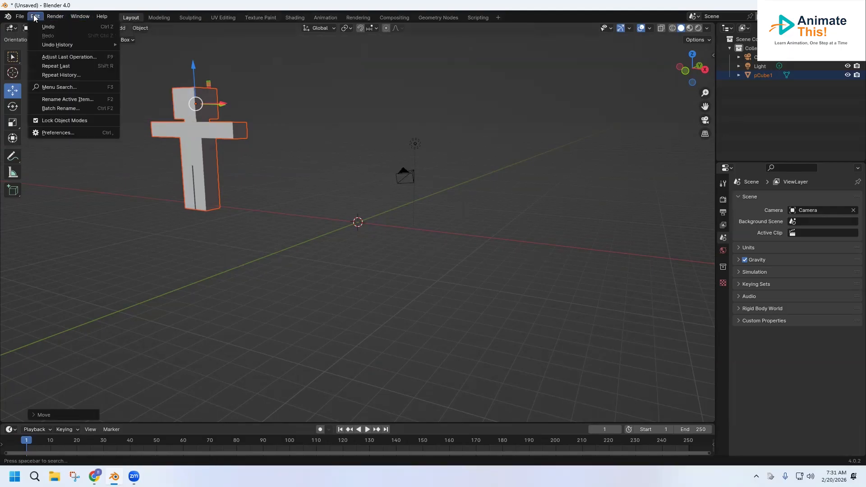
pyautogui.moveTo(20, 16)
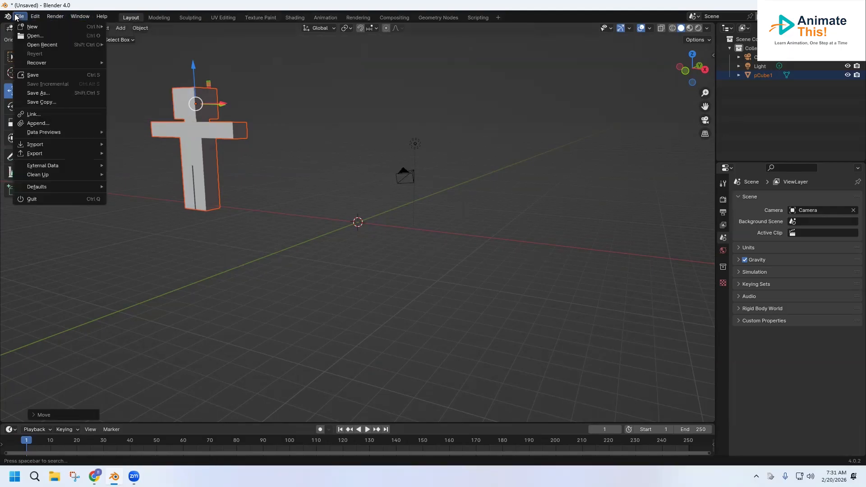
pyautogui.click(38, 93)
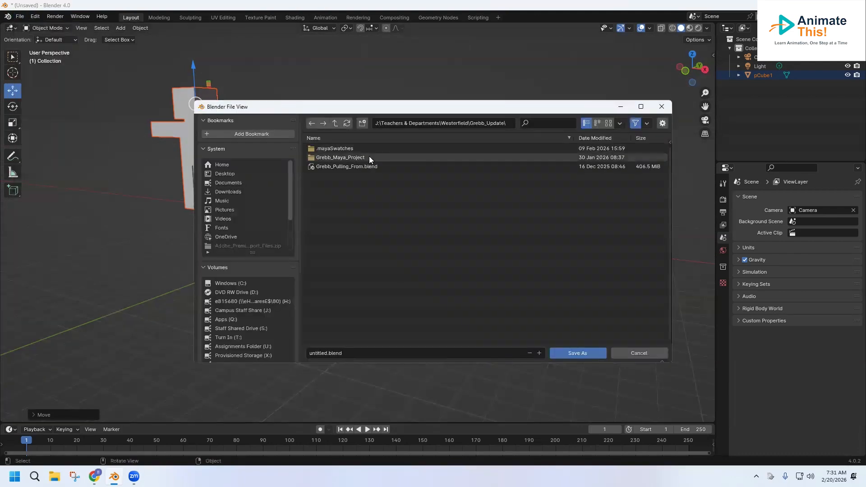
pyautogui.click(246, 175)
pyautogui.click(358, 353)
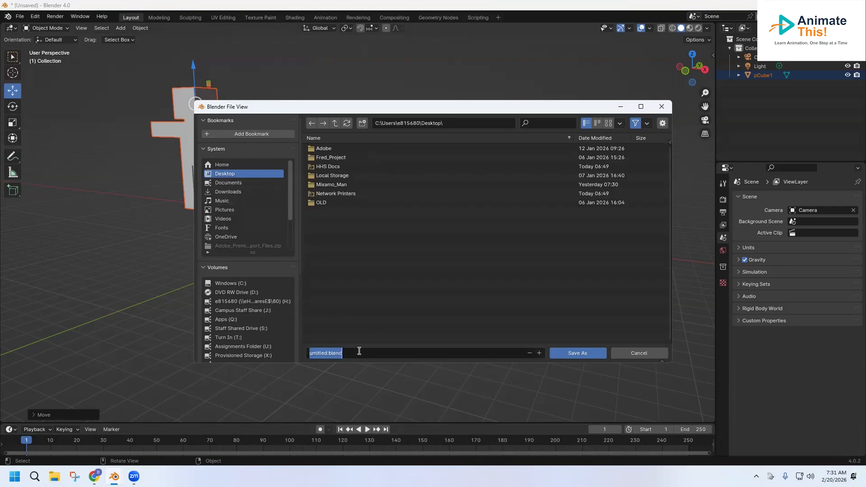
pyautogui.write('Blender_Mixamo_Man_1')
pyautogui.click(573, 354)
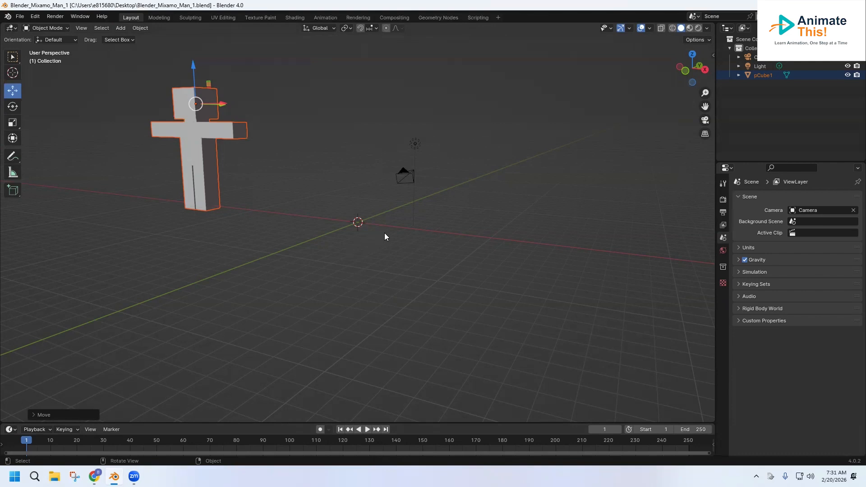
pyautogui.moveTo(385, 232)
pyautogui.mouseDown(button='middle')
pyautogui.moveTo(330, 257)
pyautogui.moveTo(418, 237)
pyautogui.moveTo(430, 222)
pyautogui.moveTo(391, 233)
pyautogui.moveTo(413, 208)
pyautogui.moveTo(399, 235)
pyautogui.mouseUp(button='middle')
pyautogui.scroll(5, 393, 240)
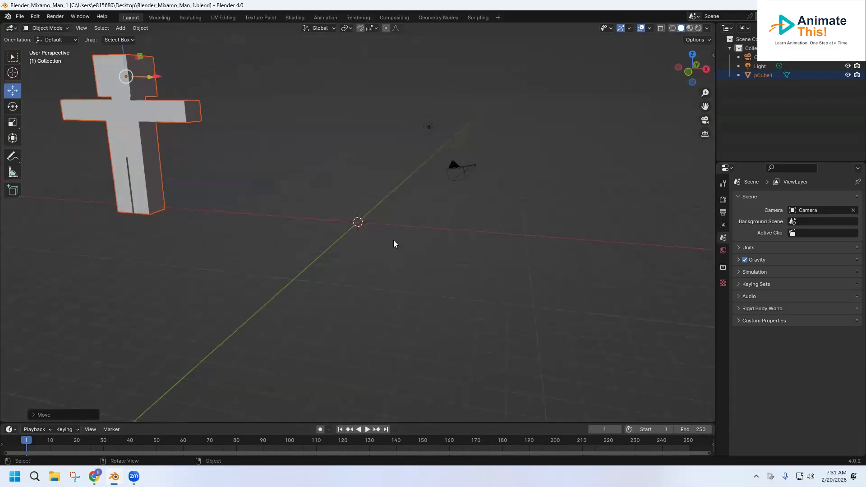
pyautogui.scroll(-5, 394, 241)
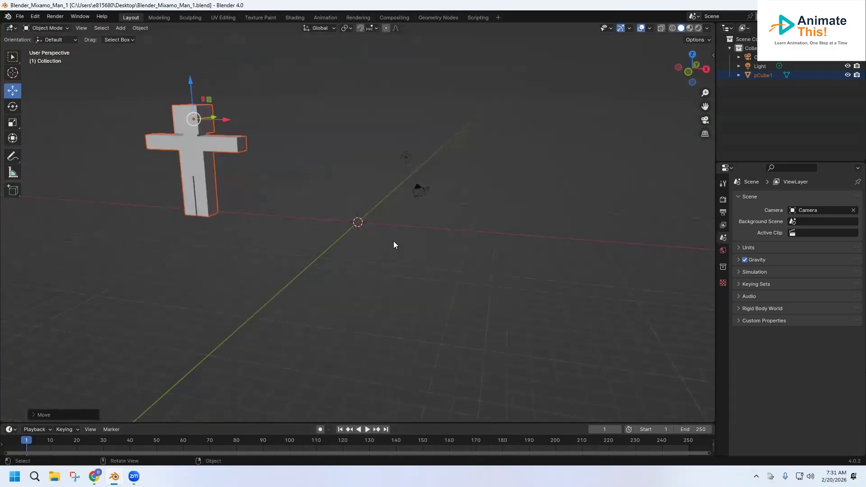
pyautogui.rightClick(393, 240)
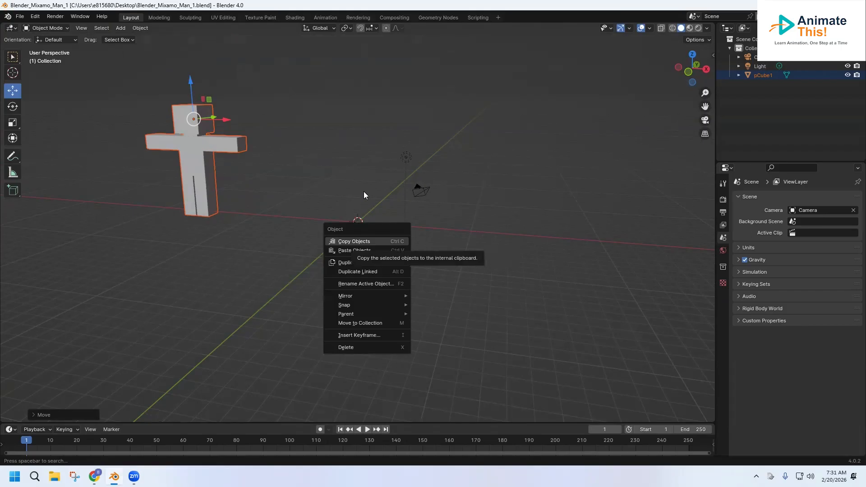
pyautogui.press('Escape')
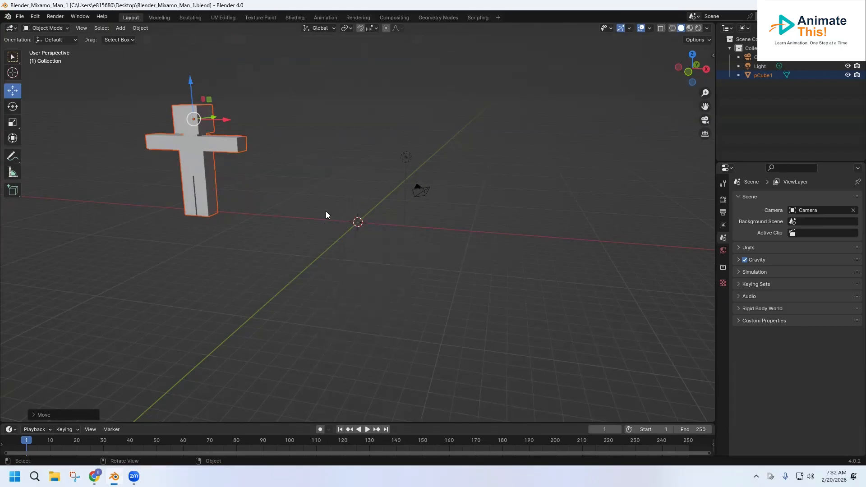
# Deselect the character and place the 3D cursor at the world origin, where the red and green axes cross
pyautogui.moveTo(326, 215)
pyautogui.mouseDown(button='middle')
pyautogui.moveTo(352, 211)
pyautogui.moveTo(438, 229)
pyautogui.moveTo(280, 215)
pyautogui.moveTo(464, 228)
pyautogui.moveTo(259, 207)
pyautogui.moveTo(325, 224)
pyautogui.moveTo(367, 216)
pyautogui.moveTo(328, 221)
pyautogui.mouseUp(button='middle')
pyautogui.keyDown('shift'); pyautogui.moveTo(332, 218); pyautogui.dragTo(374, 238, button='right'); pyautogui.keyUp('shift')
pyautogui.press('ctrl')
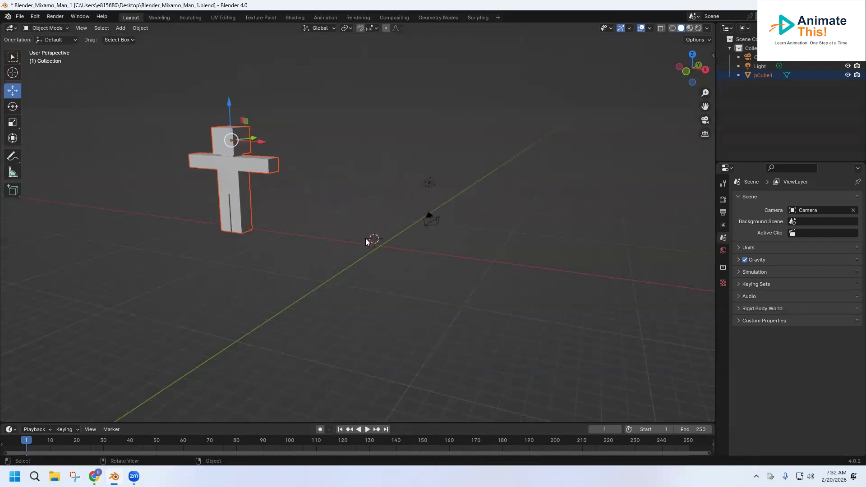
pyautogui.rightClick(376, 238)
pyautogui.click(120, 143)
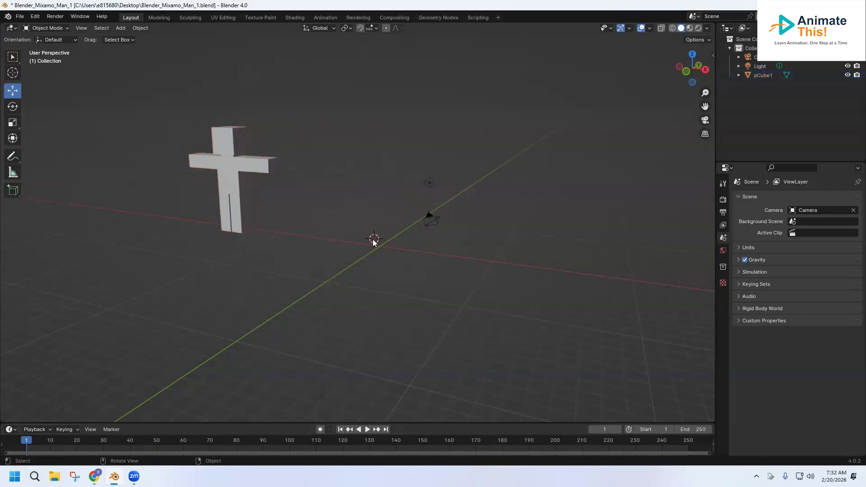
pyautogui.moveTo(373, 239); pyautogui.dragTo(373, 241, button='middle')
pyautogui.keyDown('shift'); pyautogui.moveTo(373, 237); pyautogui.dragTo(380, 246, button='right'); pyautogui.keyUp('shift')
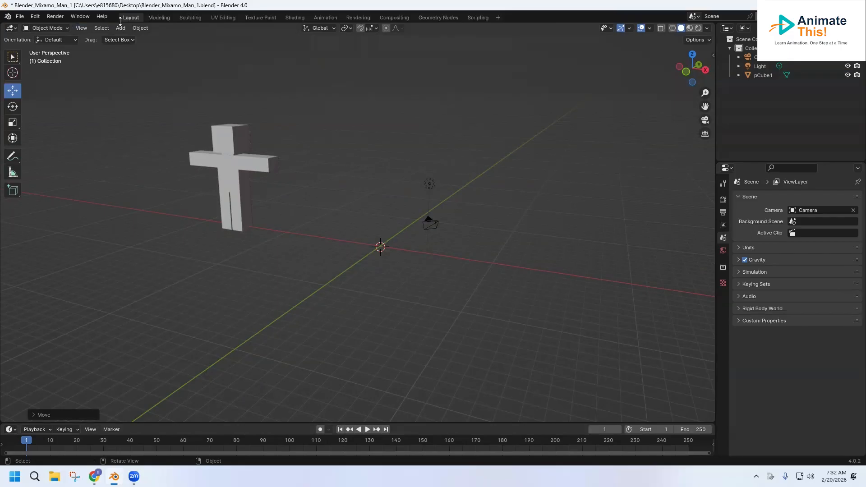
# Switch the 3D viewport to Quad View to show the top, front, right and perspective views together
pyautogui.click(83, 28)
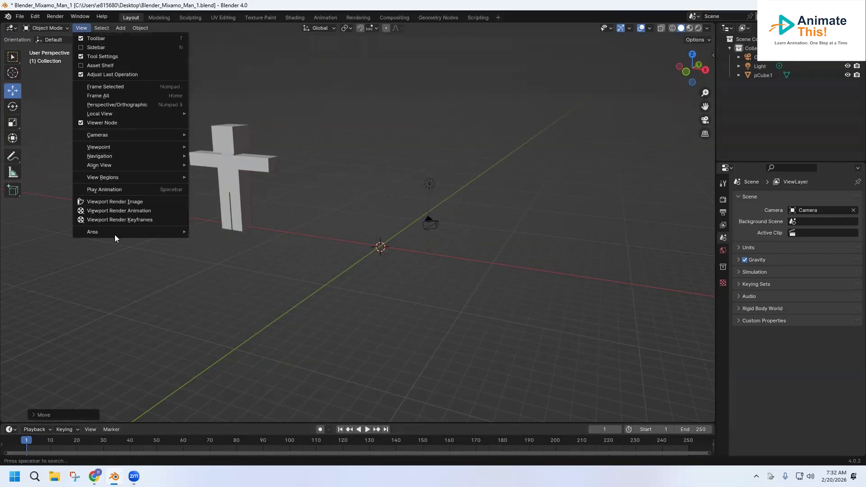
pyautogui.moveTo(100, 232)
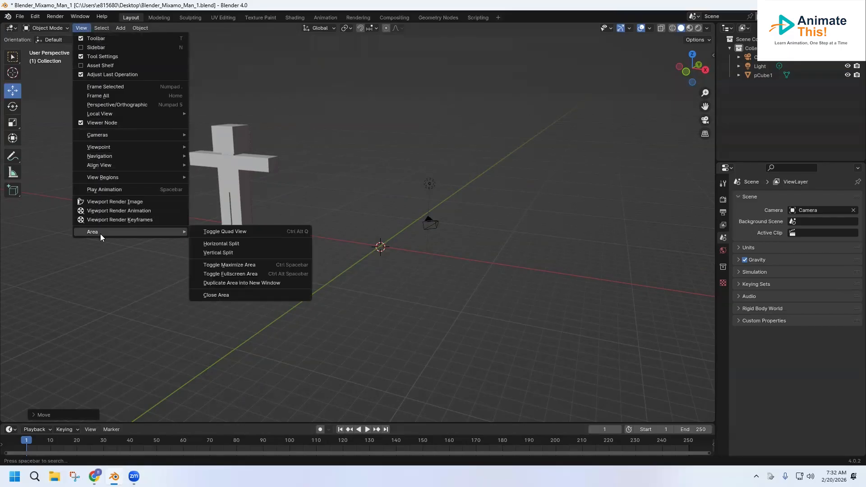
pyautogui.click(226, 231)
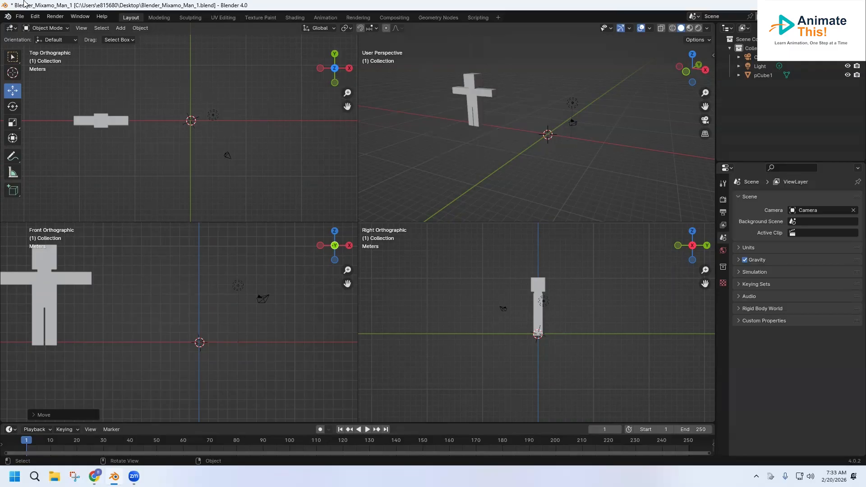
pyautogui.click(54, 29)
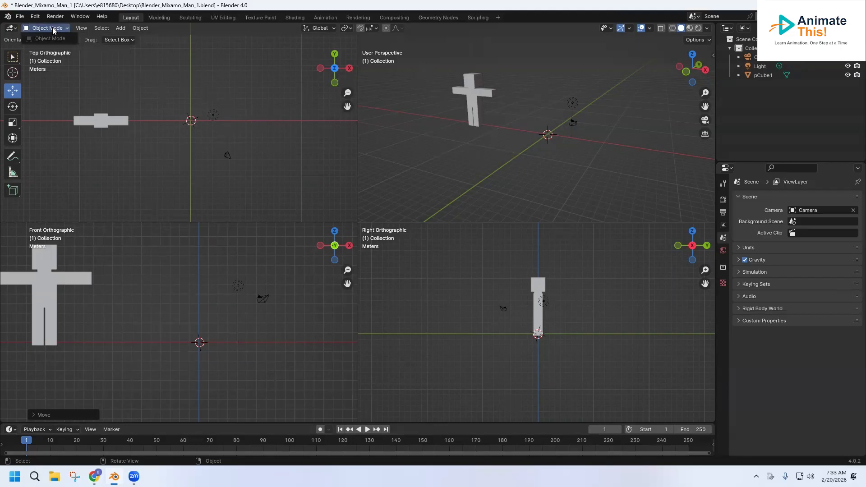
pyautogui.click(53, 28)
pyautogui.click(66, 28)
pyautogui.click(67, 28)
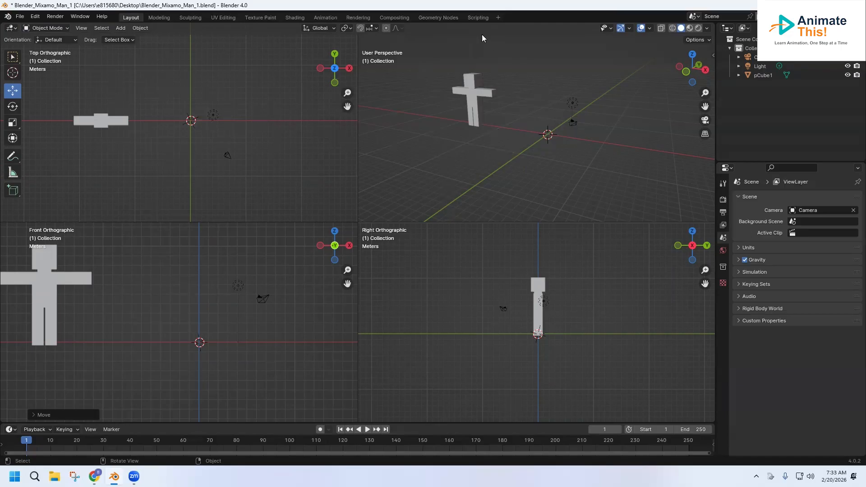
pyautogui.click(477, 92)
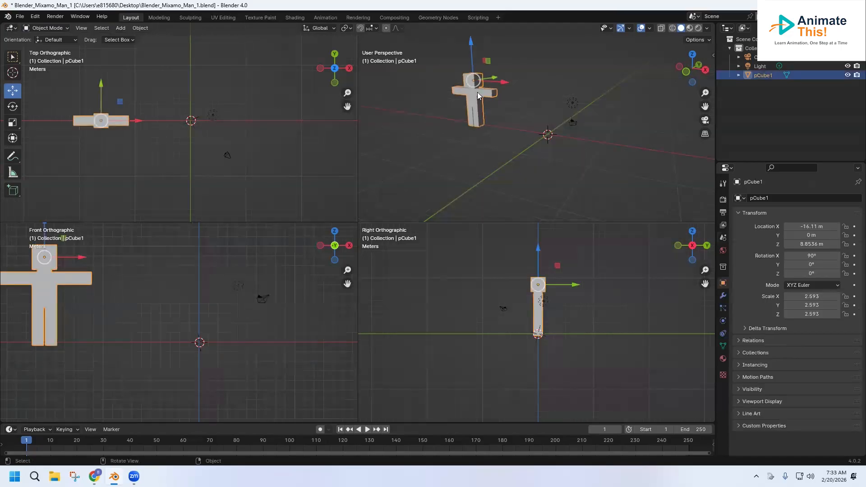
pyautogui.click(66, 29)
pyautogui.click(462, 139)
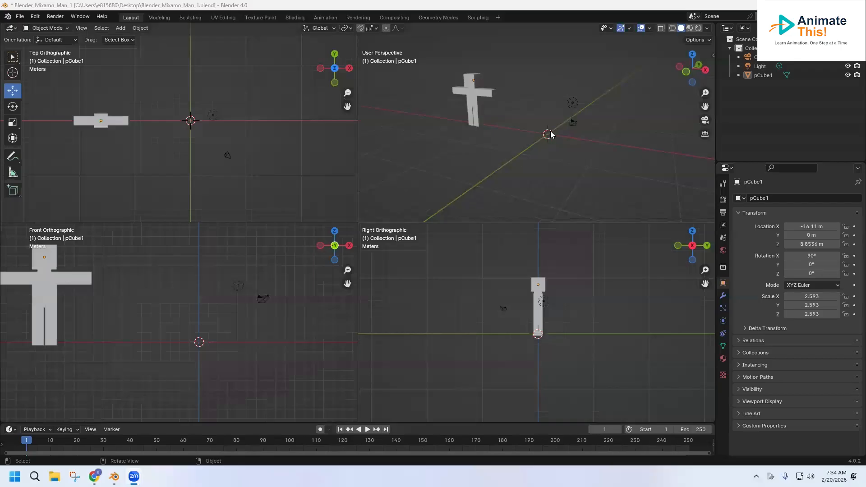
# Move the 3D cursor away from the origin and snap it back to the world origin
pyautogui.keyDown('shift'); pyautogui.moveTo(551, 136); pyautogui.dragTo(497, 145, button='right'); pyautogui.keyUp('shift')
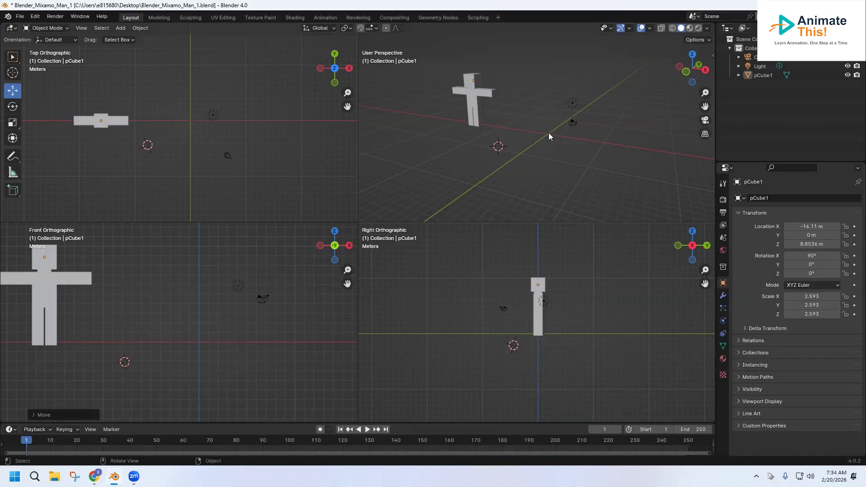
pyautogui.keyDown('shift'); pyautogui.rightClick(499, 146); pyautogui.keyUp('shift')
pyautogui.rightClick(499, 146)
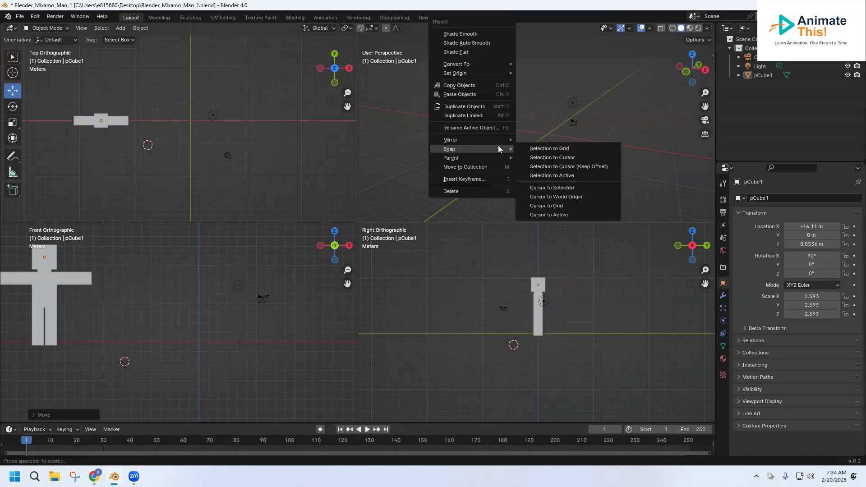
pyautogui.click(541, 199)
# Add a cube mesh at the world origin
pyautogui.scroll(4, 561, 146)
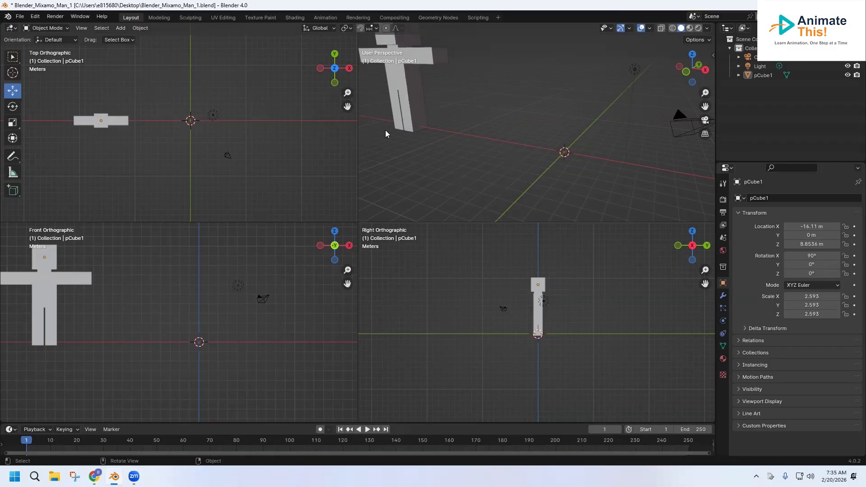
pyautogui.click(120, 28)
pyautogui.moveTo(129, 38)
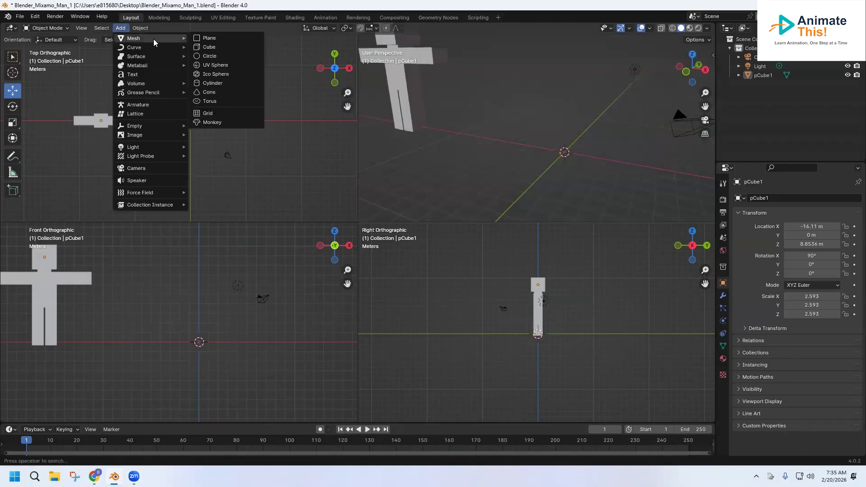
pyautogui.click(209, 47)
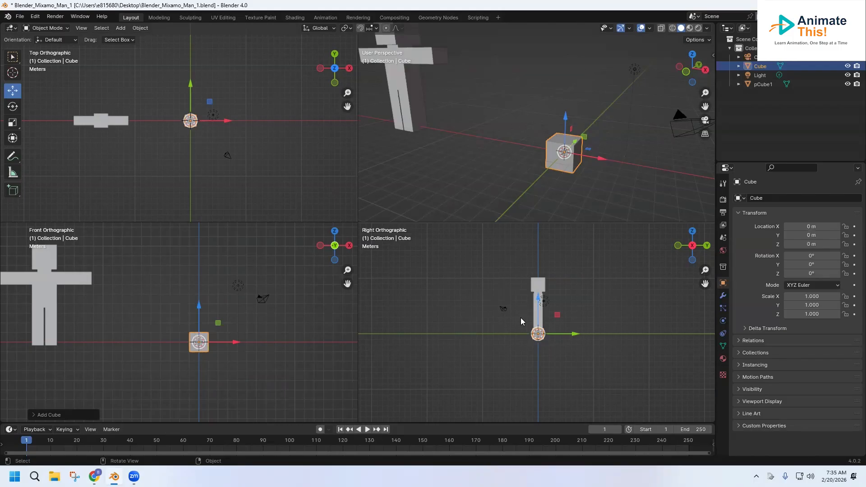
# Raise the cube along Z to the character's head height, about 8.79 m, and scale it uniformly to about 1.36 to match the head
pyautogui.scroll(4, 520, 318)
pyautogui.moveTo(540, 317); pyautogui.dragTo(534, 392)
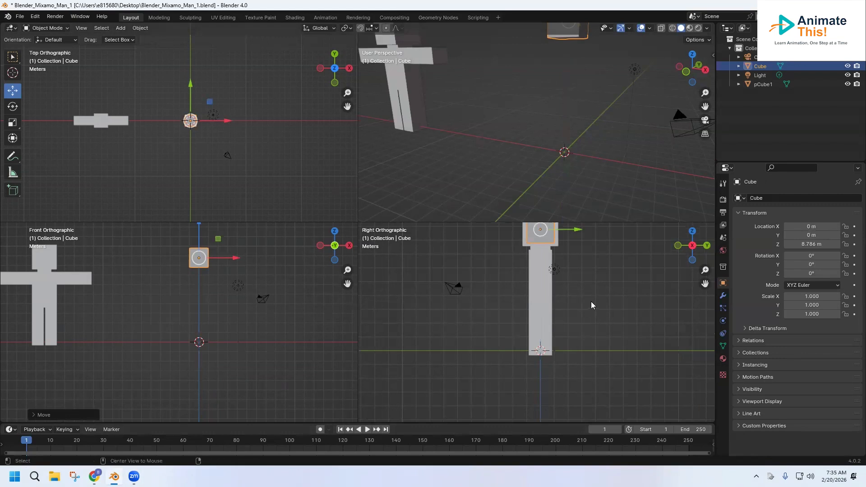
pyautogui.keyDown('shift'); pyautogui.moveTo(587, 307); pyautogui.dragTo(576, 359, button='middle'); pyautogui.keyUp('shift')
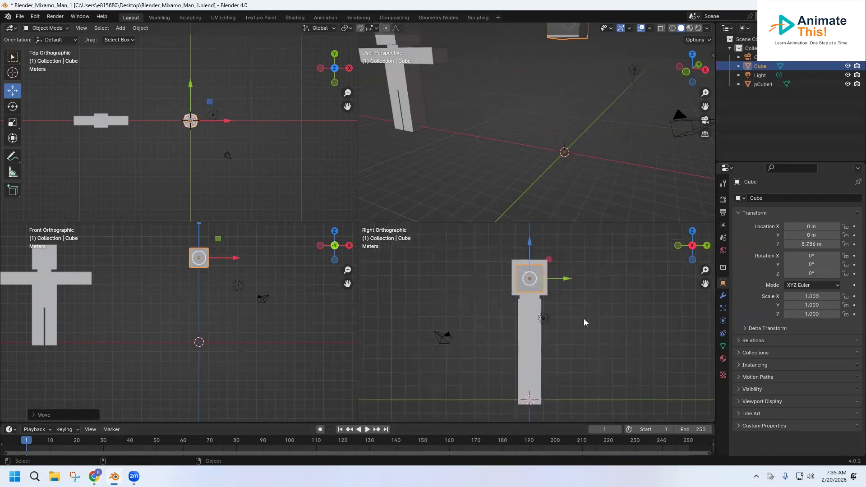
pyautogui.scroll(-2, 473, 127)
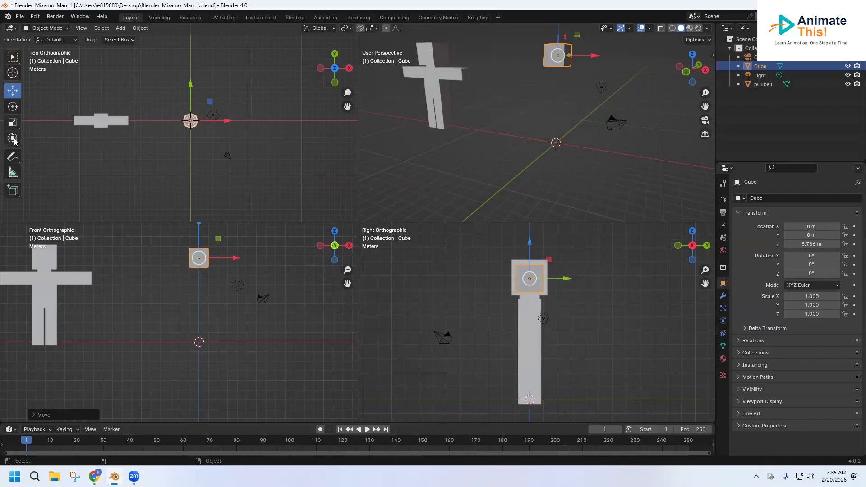
pyautogui.click(13, 123)
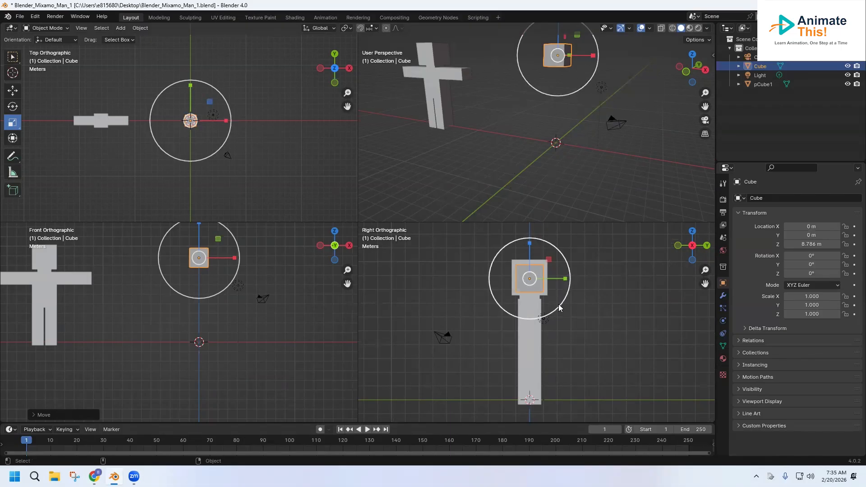
pyautogui.moveTo(562, 304); pyautogui.dragTo(575, 308)
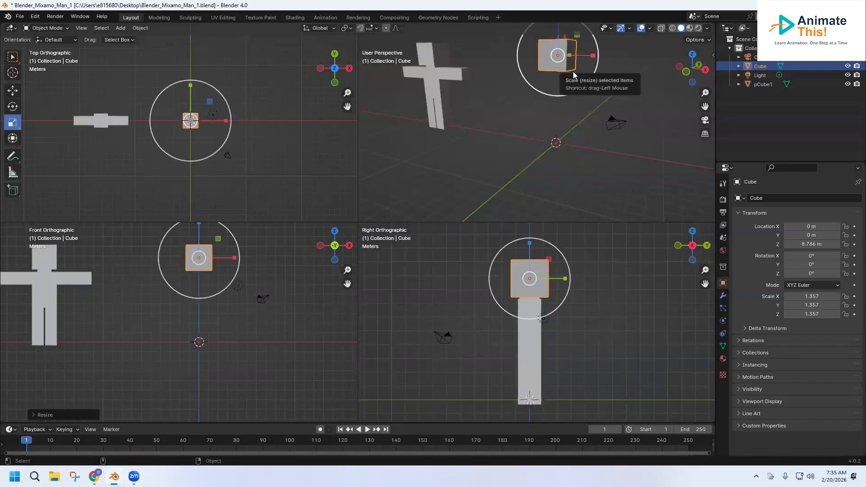
# Put the cube in Edit Mode with face selection and select its bottom face
pyautogui.moveTo(573, 72); pyautogui.dragTo(513, 97, button='middle')
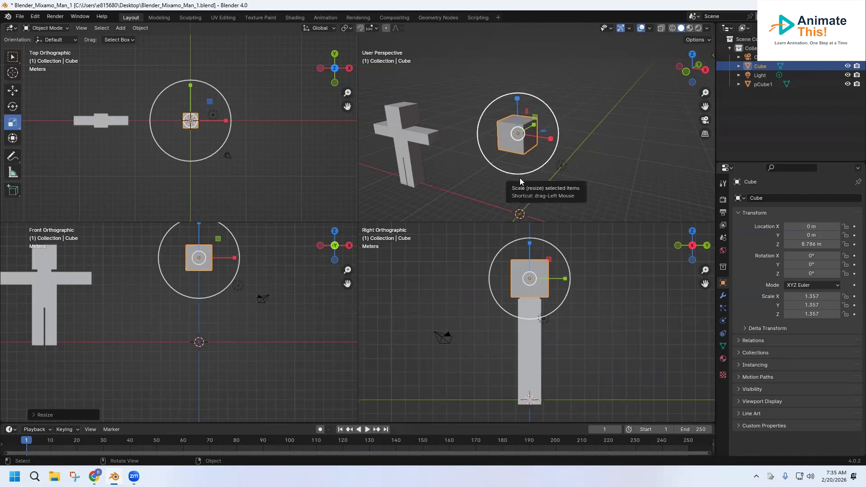
pyautogui.moveTo(522, 181); pyautogui.dragTo(530, 118, button='middle')
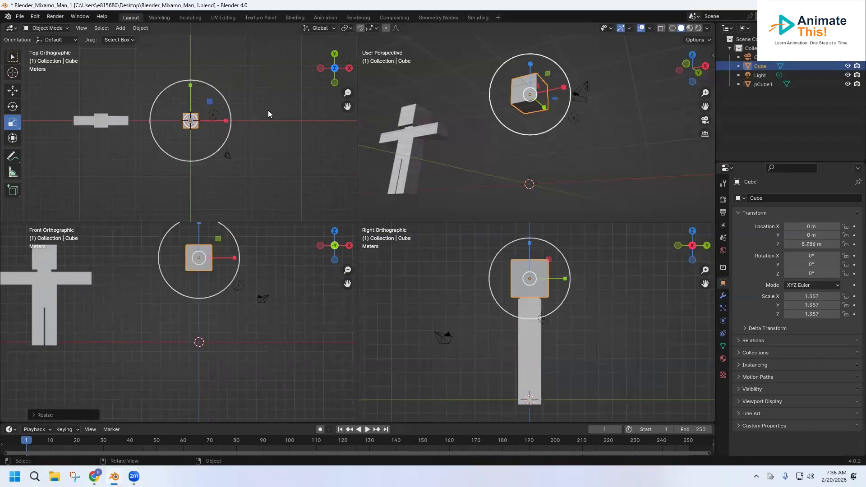
pyautogui.click(62, 28)
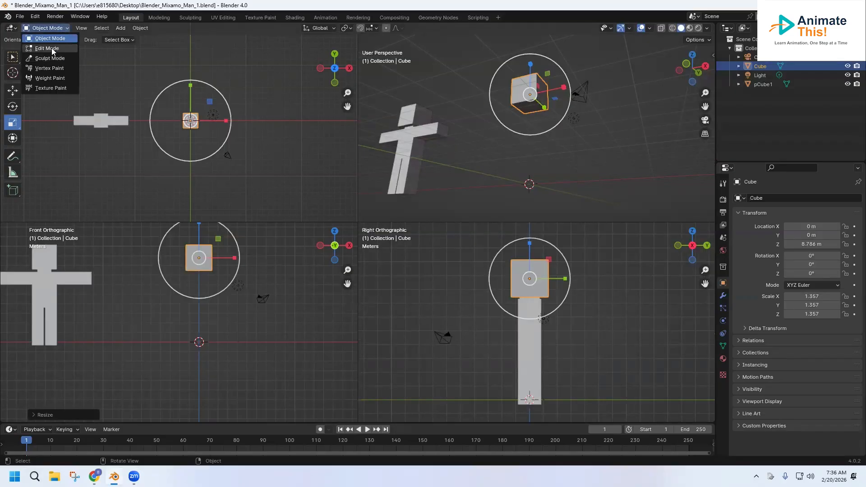
pyautogui.click(46, 48)
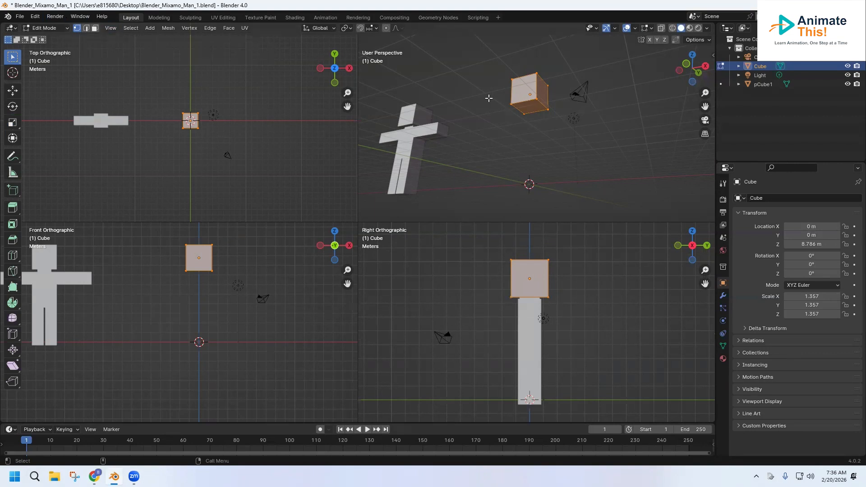
pyautogui.click(95, 28)
pyautogui.click(523, 109)
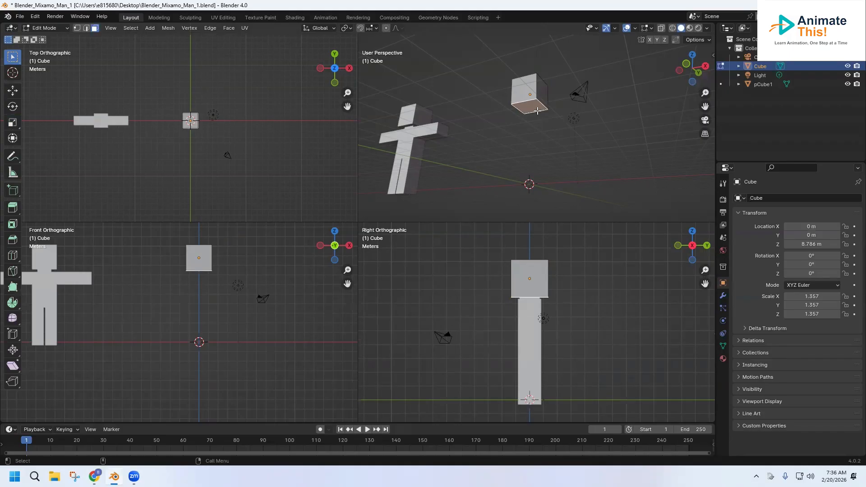
pyautogui.scroll(3, 538, 110)
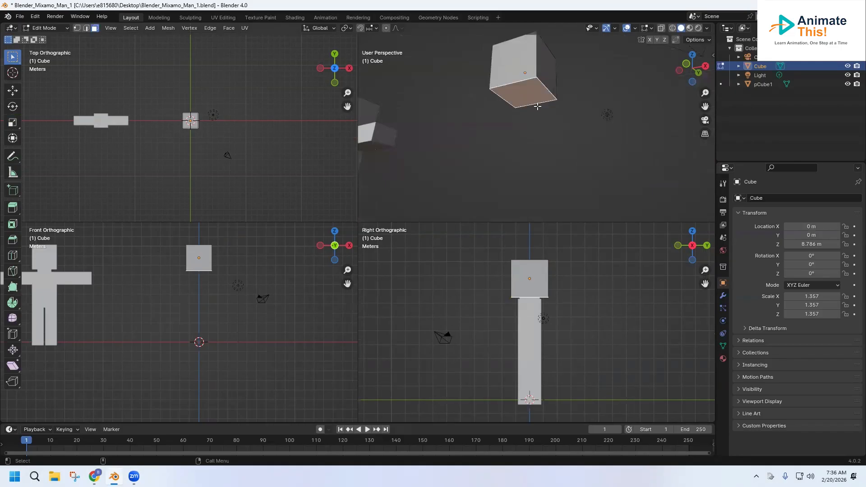
# Extrude the head's bottom face in place at about 0.53 scale and extrude the smaller face down about 0.14 m for the neck
pyautogui.press('e')
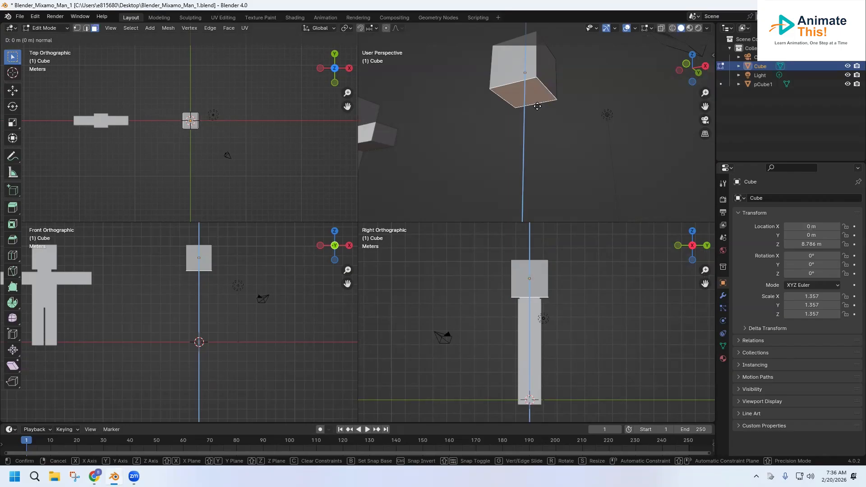
pyautogui.press('s')
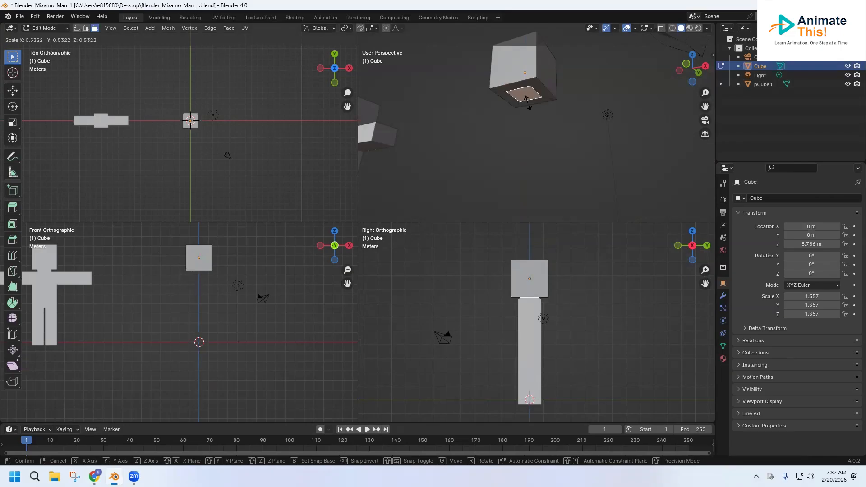
pyautogui.click(526, 99)
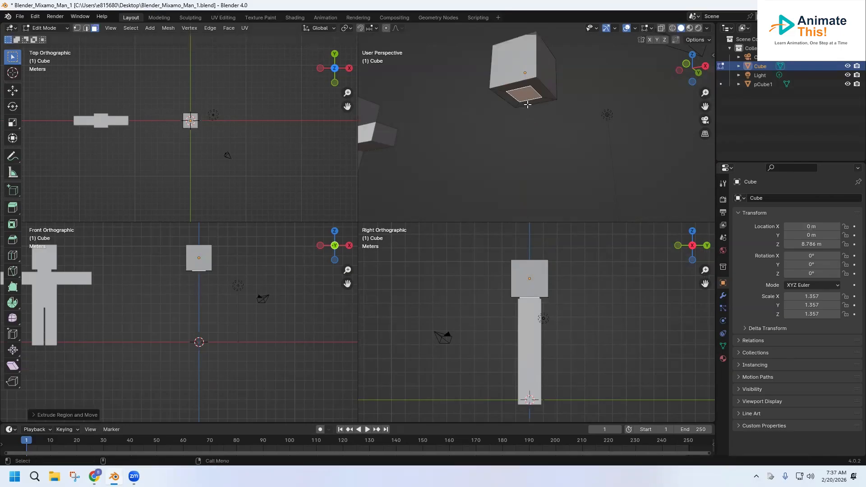
pyautogui.press('e')
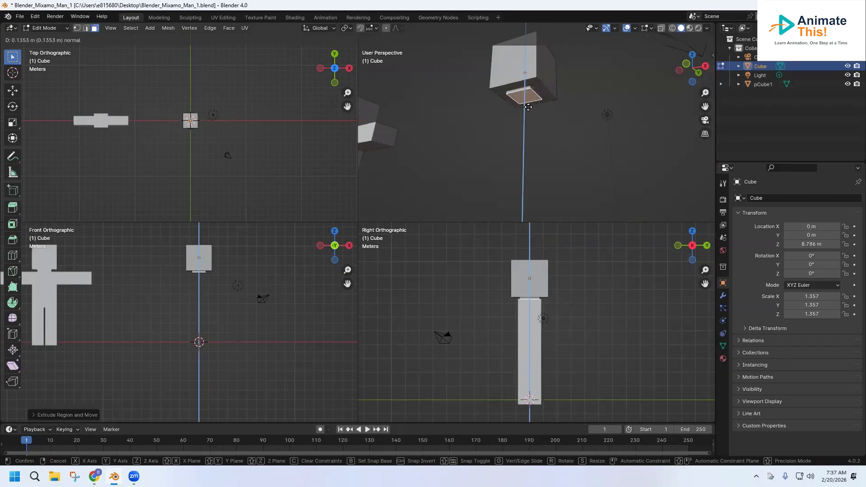
pyautogui.click(529, 107)
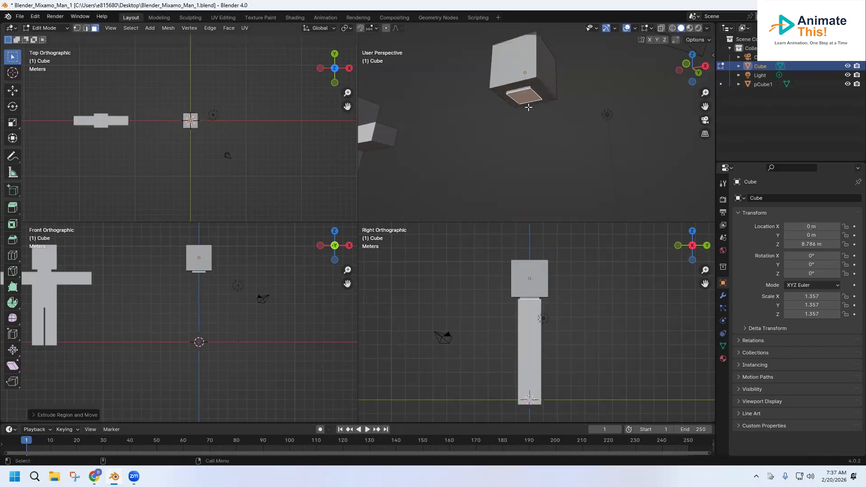
# Extrude the neck's bottom face in place and scale it up to nearly the size of the head's underside
pyautogui.press('e')
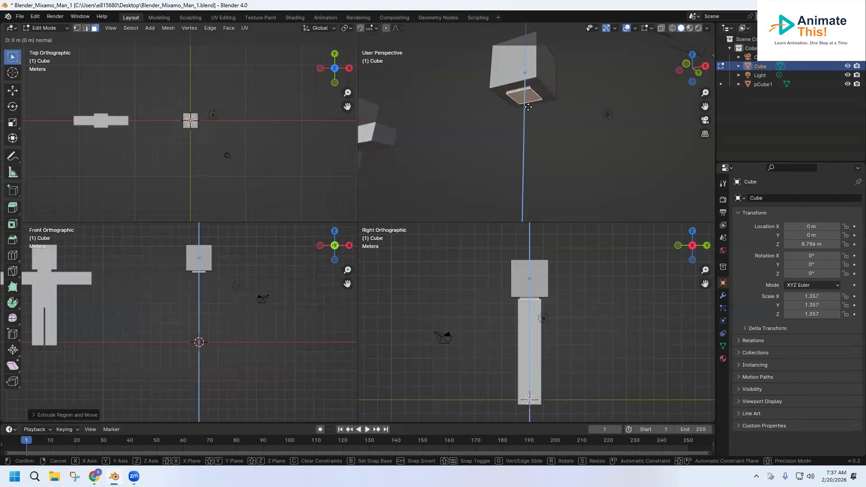
pyautogui.press('s')
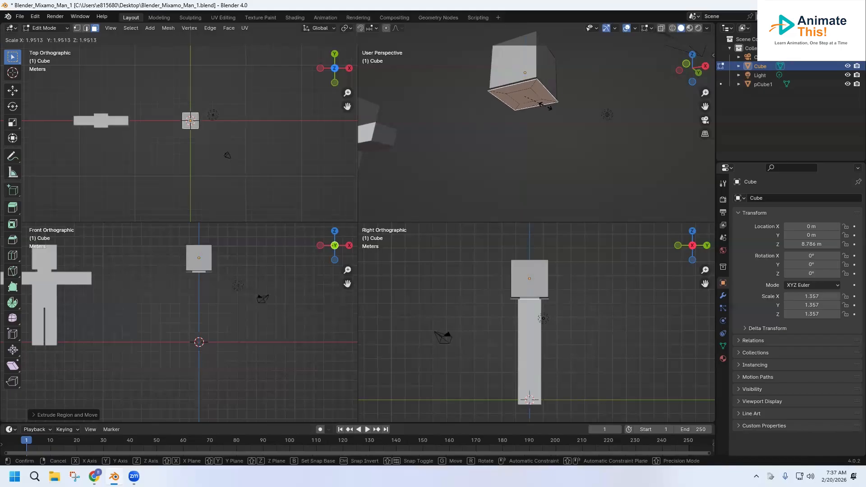
pyautogui.click(541, 106)
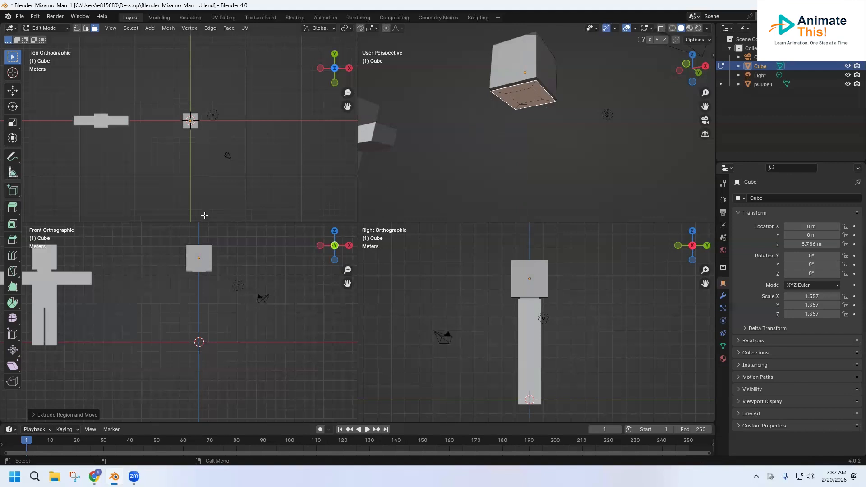
# Scale the enlarged bottom face narrower along Y to the reference body's depth and wider along X for the shoulders
pyautogui.click(10, 125)
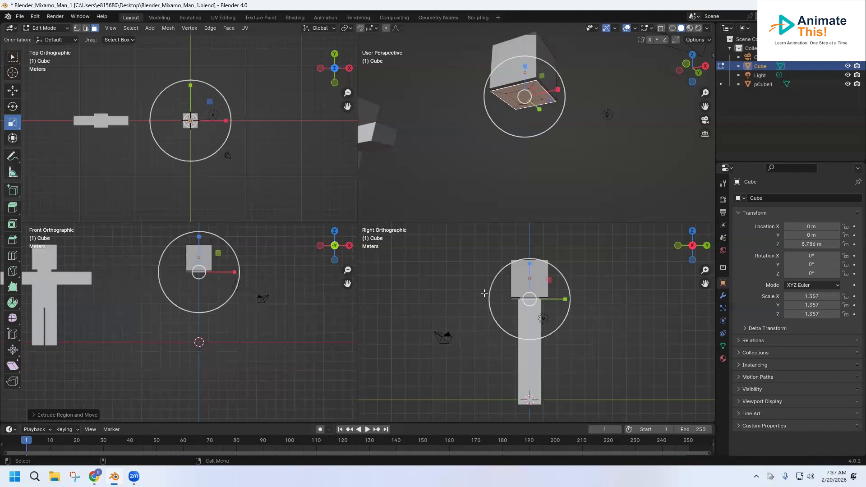
pyautogui.moveTo(564, 298); pyautogui.dragTo(552, 297)
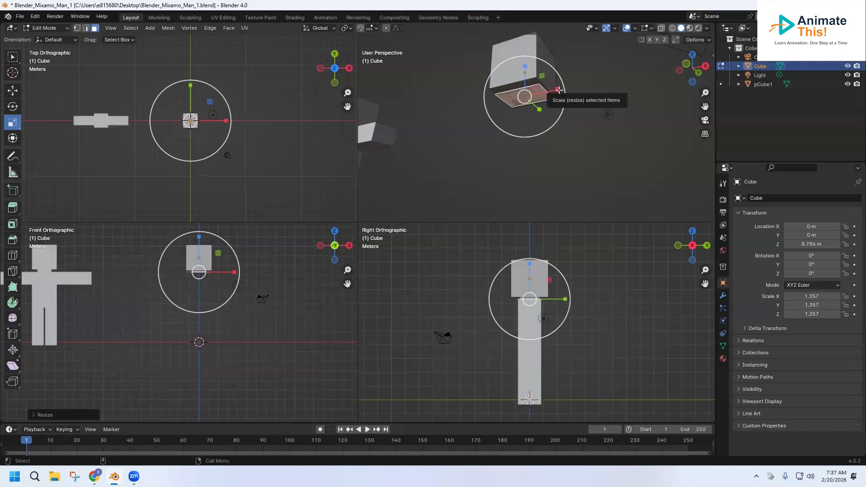
pyautogui.moveTo(234, 272); pyautogui.dragTo(252, 273)
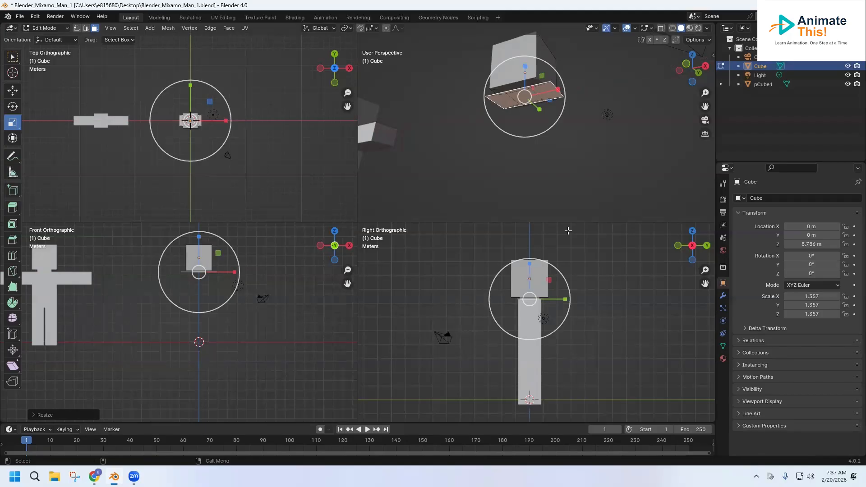
# Extrude the shoulder face down about 3.69 m to form the torso
pyautogui.press('e')
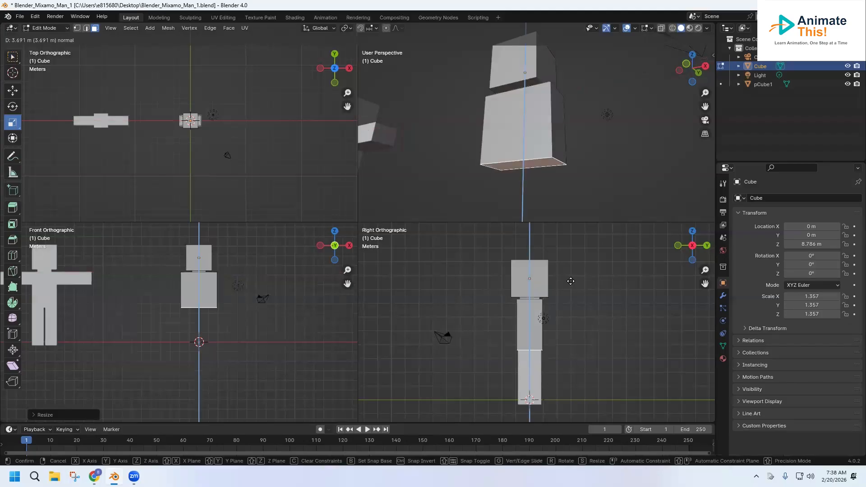
pyautogui.click(571, 281)
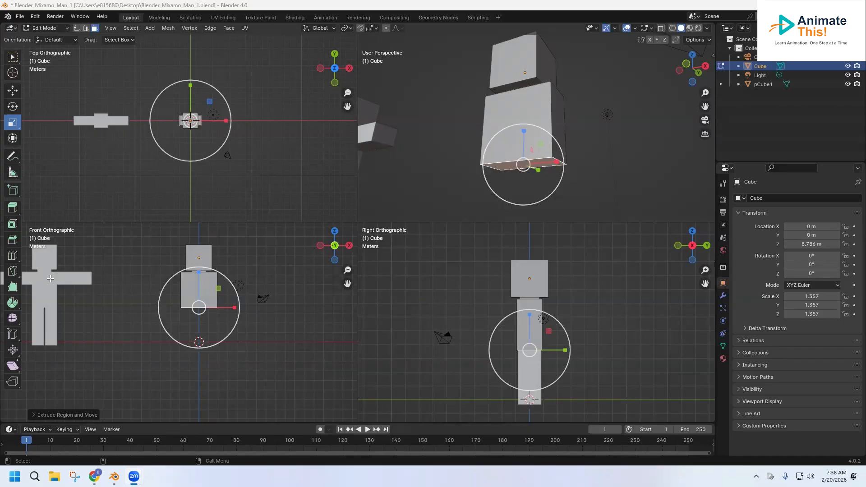
# Add a horizontal loop cut around the torso and slide it up by about 0.33 to mark the arms' lower edge
pyautogui.scroll(4, 182, 280)
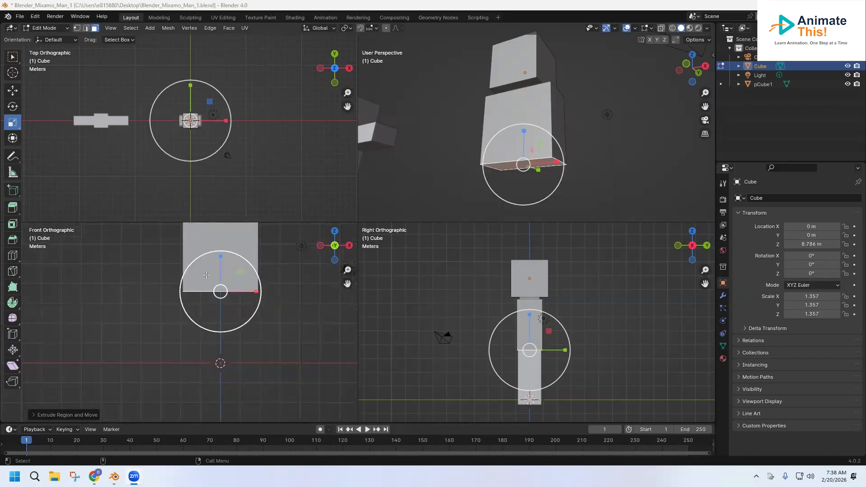
pyautogui.keyDown('alt'); pyautogui.moveTo(216, 270); pyautogui.dragTo(210, 287, button='middle'); pyautogui.keyUp('alt')
pyautogui.moveTo(442, 203); pyautogui.dragTo(429, 130, button='middle')
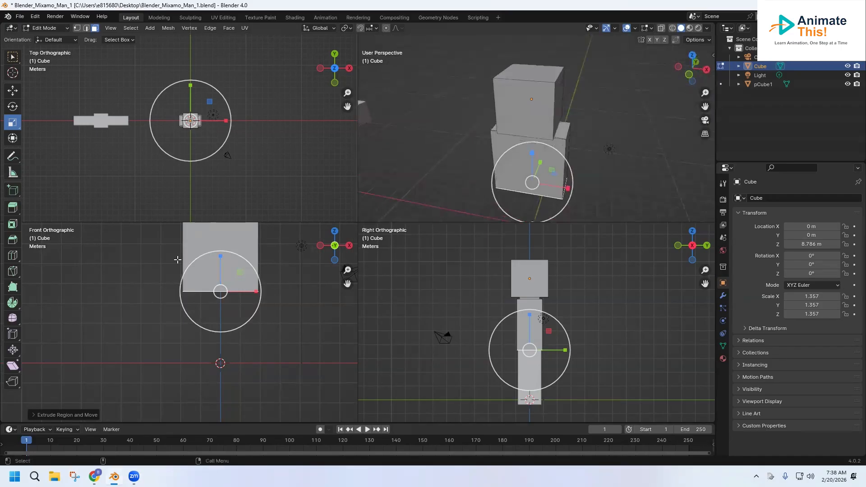
pyautogui.keyDown('shift'); pyautogui.moveTo(188, 286); pyautogui.dragTo(159, 368, button='middle'); pyautogui.keyUp('shift')
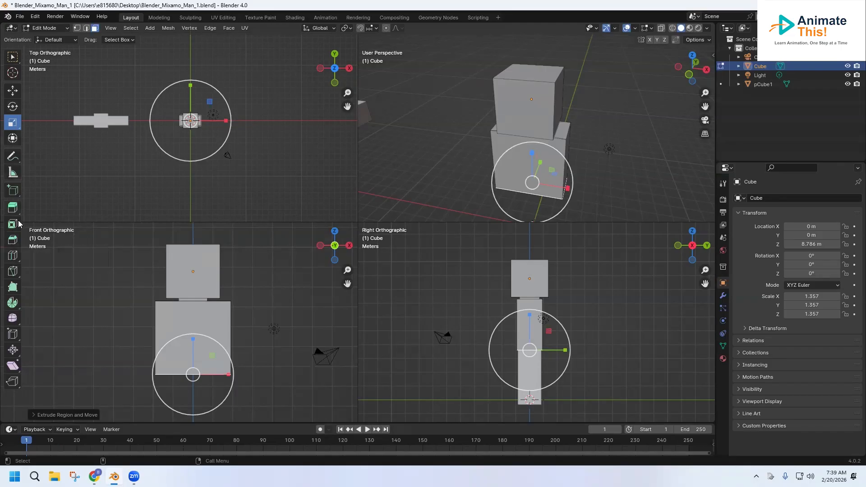
pyautogui.click(12, 255)
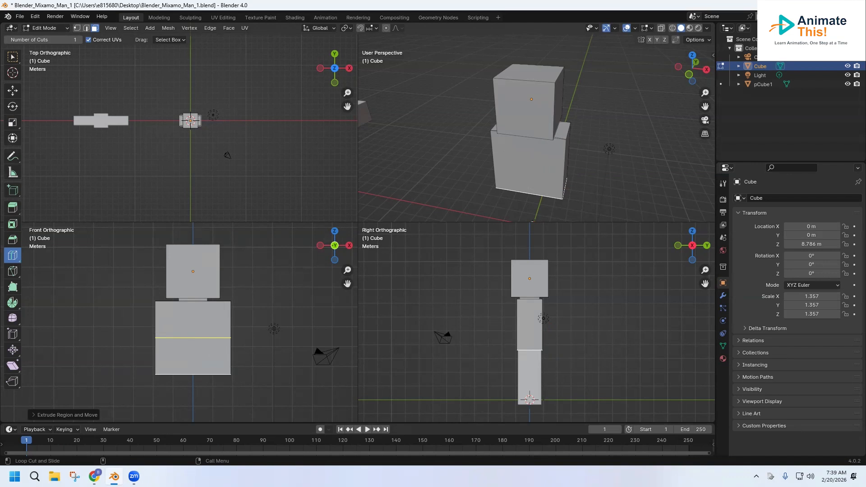
pyautogui.click(156, 316)
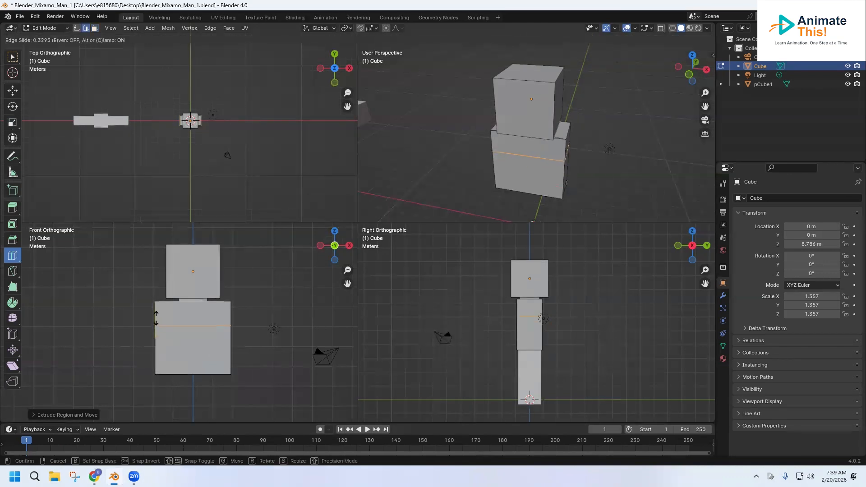
pyautogui.moveTo(157, 319); pyautogui.dragTo(156, 321)
pyautogui.click(156, 319)
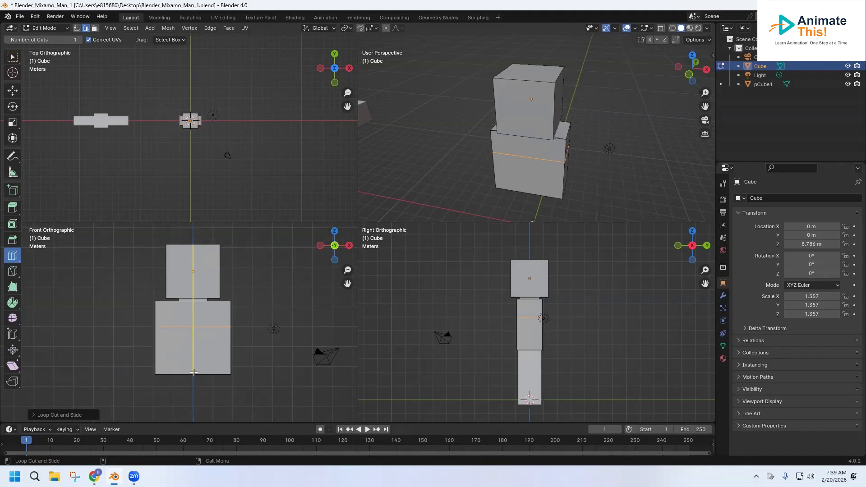
# Add two closely spaced vertical loop cuts through head and torso, one on either side of the centre line, for the leg gap
pyautogui.moveTo(192, 374); pyautogui.dragTo(186, 386)
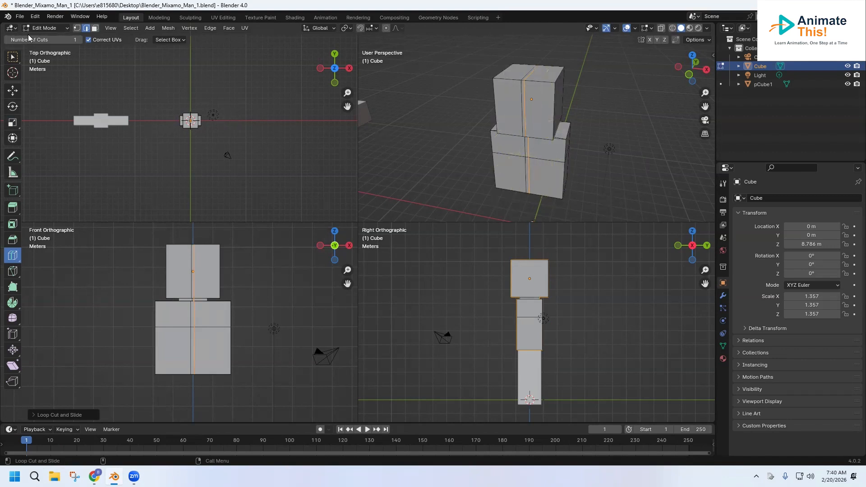
pyautogui.click(12, 56)
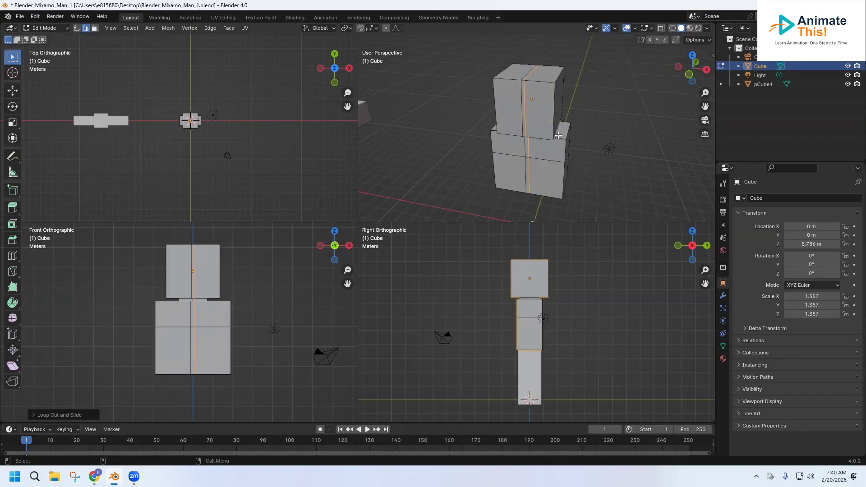
# Clear the edge selection and change the mesh selection mode to faces
pyautogui.moveTo(568, 141); pyautogui.dragTo(552, 128, button='middle')
pyautogui.keyDown('shift'); pyautogui.click(563, 140); pyautogui.keyUp('shift')
pyautogui.click(583, 135)
pyautogui.rightClick(542, 124)
pyautogui.click(94, 28)
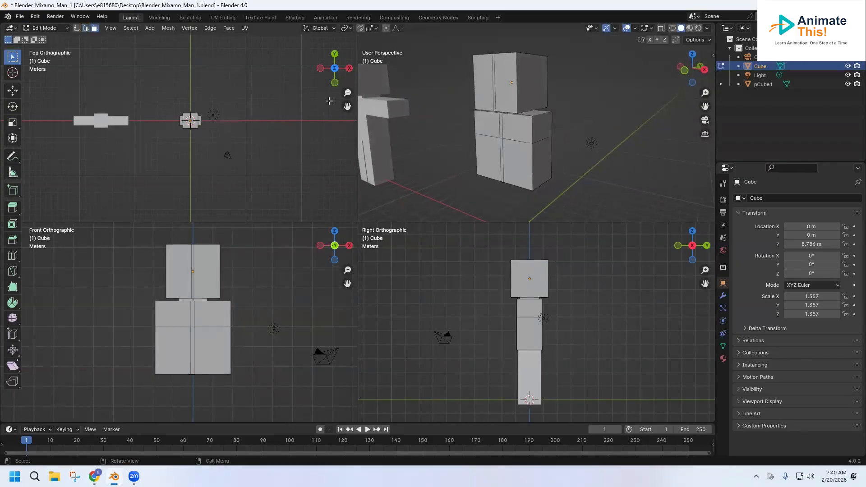
# Try to extrude both upper side faces of the torso together as arms
pyautogui.click(533, 135)
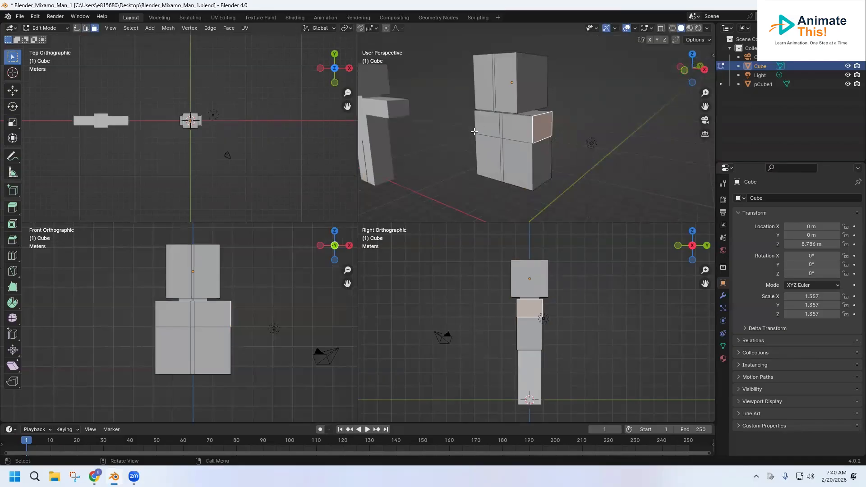
pyautogui.moveTo(465, 129); pyautogui.dragTo(539, 130, button='middle')
pyautogui.keyDown('shift'); pyautogui.click(542, 130); pyautogui.keyUp('shift')
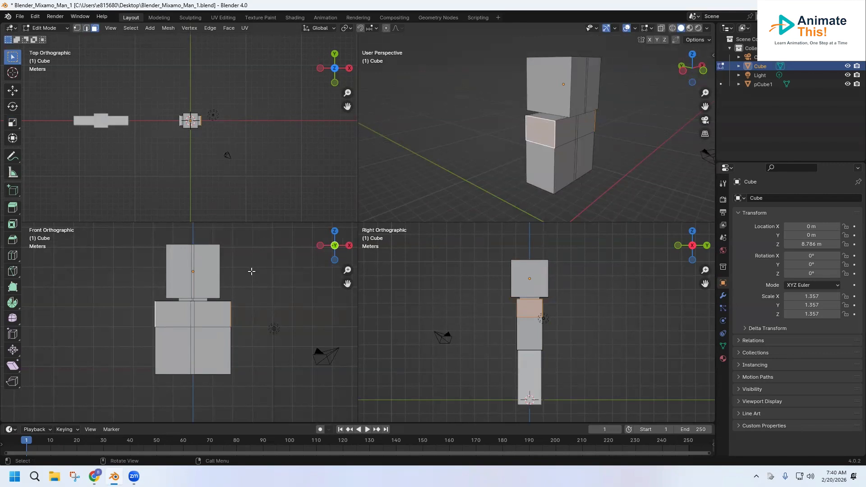
pyautogui.press('e')
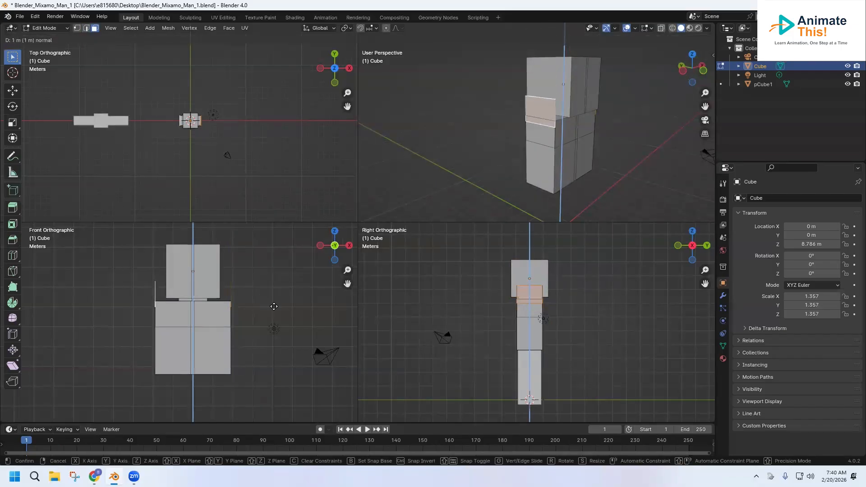
pyautogui.click(286, 316)
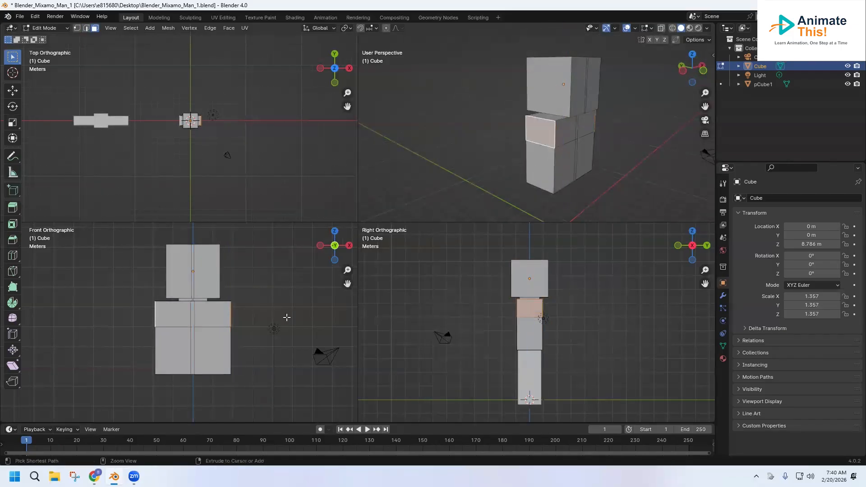
pyautogui.click(286, 317)
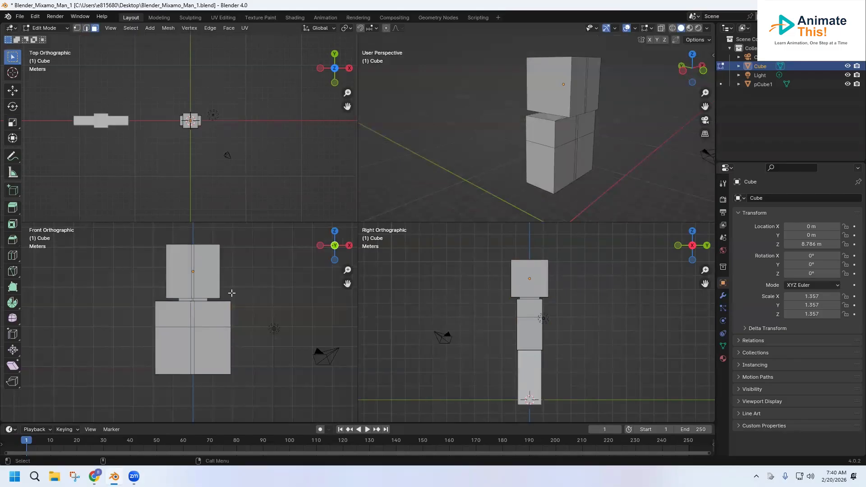
# Extrude the torso's upper side face on the +X side outward about 4.1 m to form an arm
pyautogui.moveTo(609, 140); pyautogui.dragTo(529, 143, button='middle')
pyautogui.click(528, 143)
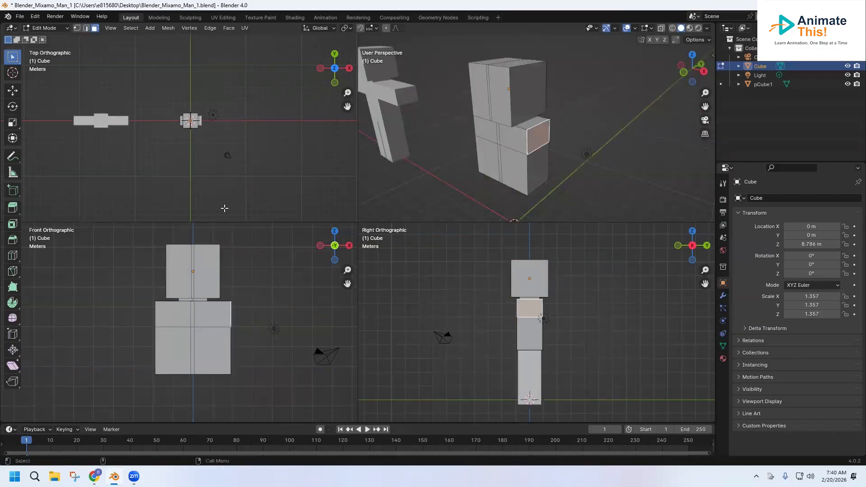
pyautogui.press('e')
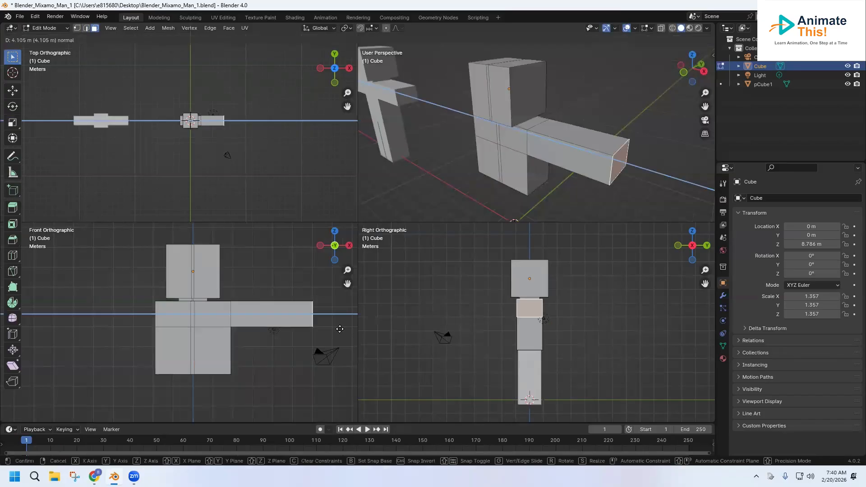
pyautogui.click(340, 329)
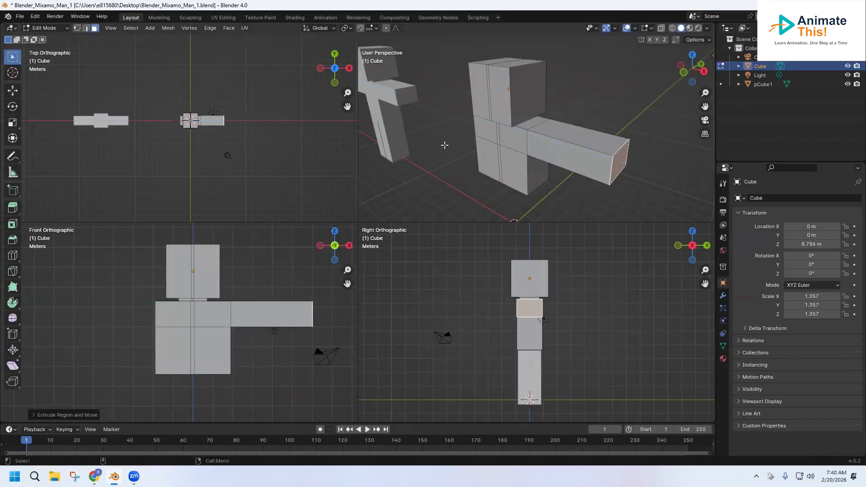
# Extrude the torso's upper side face on the -X side outward to match the length of the opposite arm
pyautogui.moveTo(443, 144); pyautogui.dragTo(518, 139, button='middle')
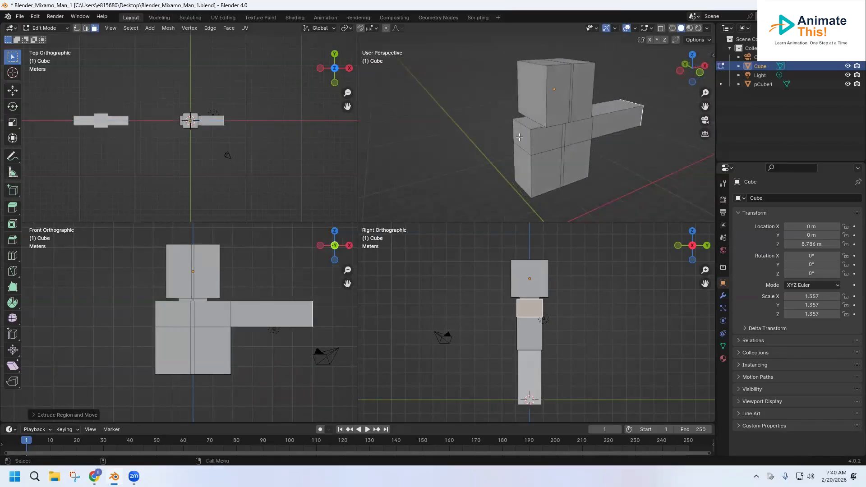
pyautogui.click(520, 138)
pyautogui.press('e')
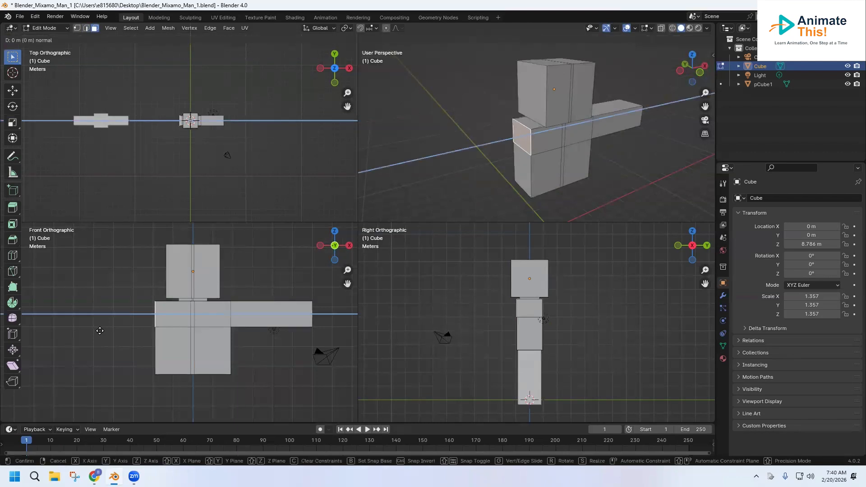
pyautogui.click(21, 338)
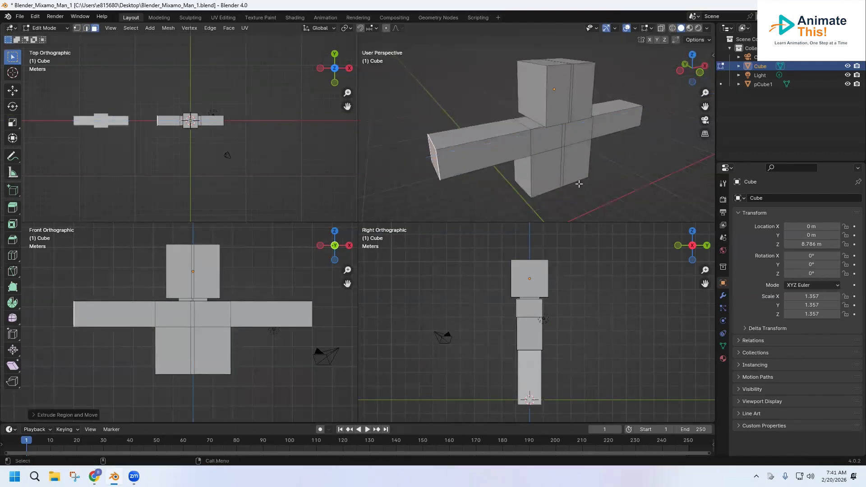
# Extrude the two outer bottom faces of the torso down about 4.5 m to form legs, leaving the narrow middle face in place
pyautogui.moveTo(576, 181); pyautogui.dragTo(515, 162, button='middle')
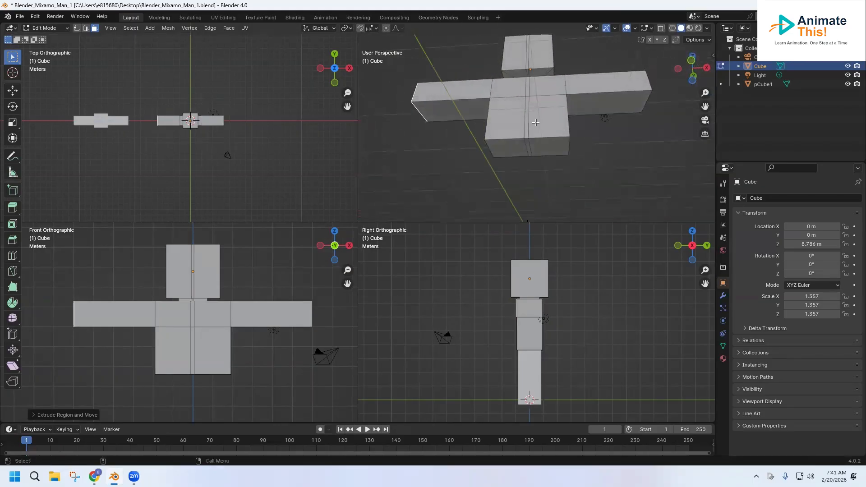
pyautogui.click(514, 149)
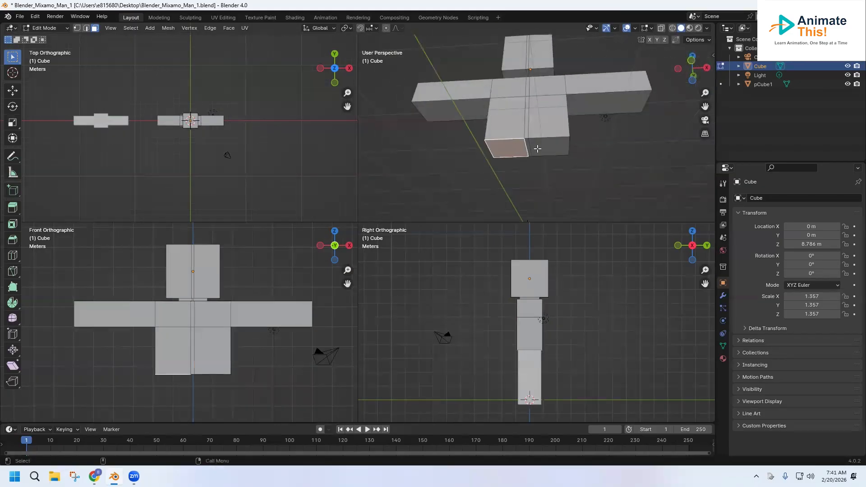
pyautogui.keyDown('shift'); pyautogui.click(545, 145); pyautogui.keyUp('shift')
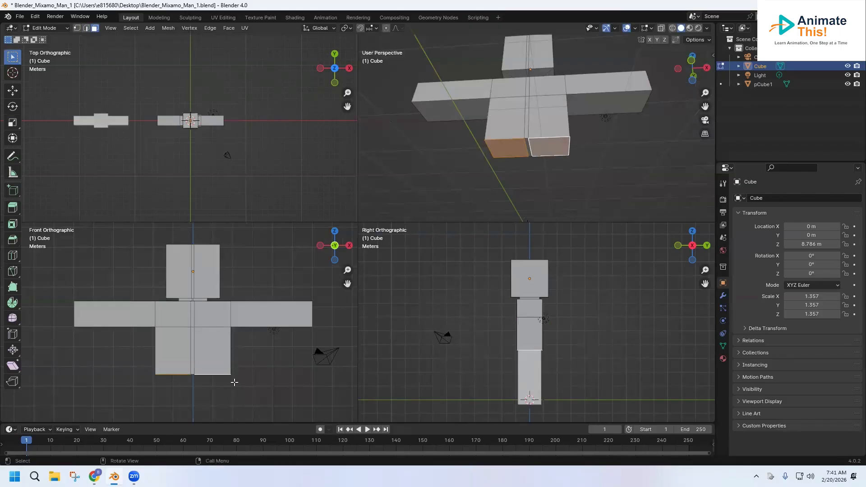
pyautogui.press('ctrl+KP_7')
pyautogui.moveTo(575, 140)
pyautogui.mouseDown(button='middle')
pyautogui.moveTo(574, 180)
pyautogui.moveTo(573, 145)
pyautogui.mouseUp(button='middle')
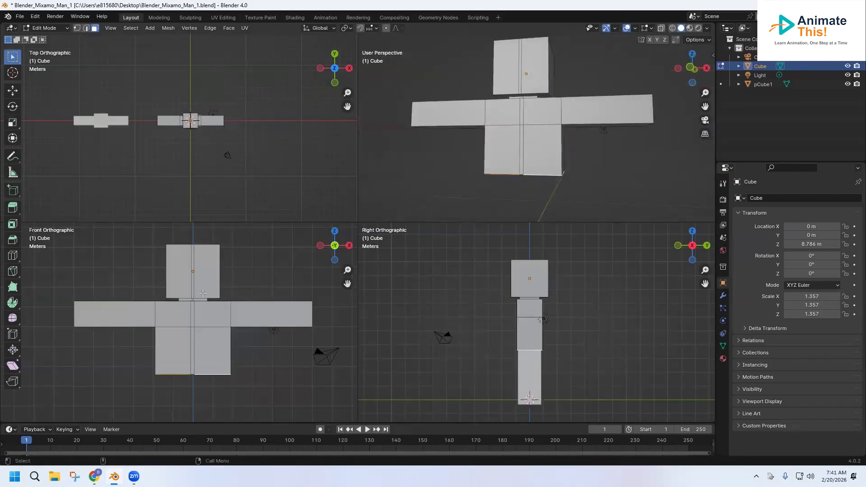
pyautogui.keyDown('shift'); pyautogui.moveTo(250, 391); pyautogui.dragTo(247, 314, button='middle'); pyautogui.keyUp('shift')
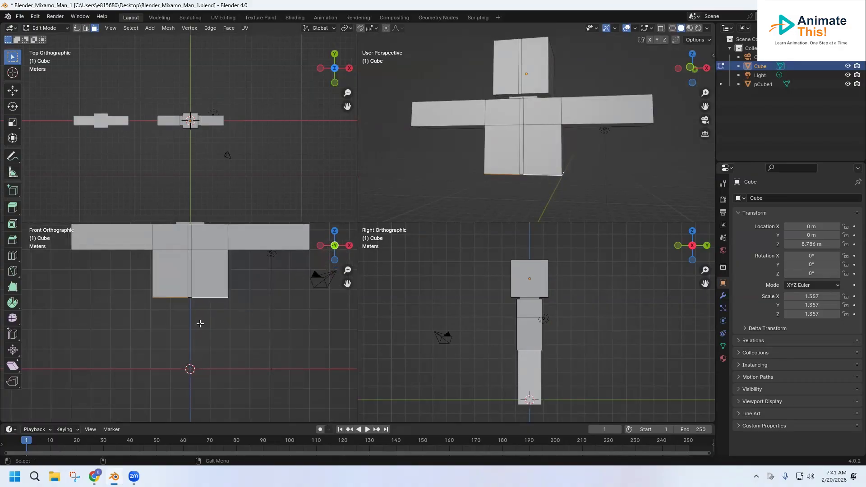
pyautogui.press('e')
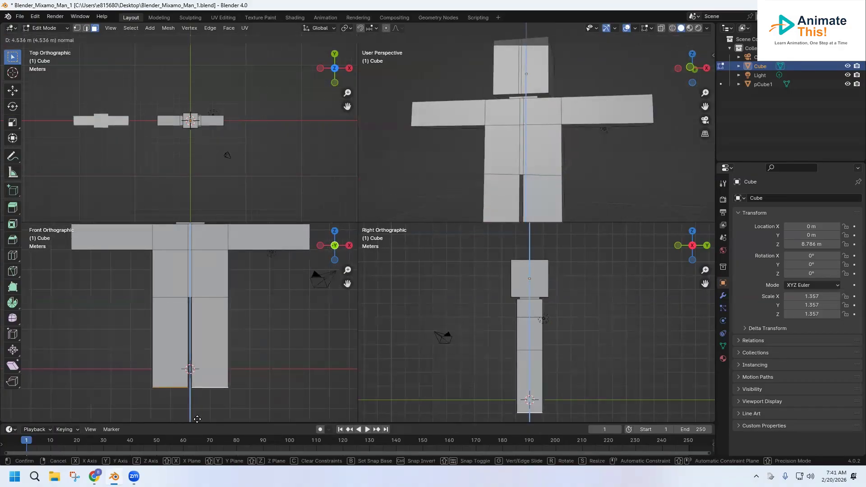
pyautogui.click(198, 414)
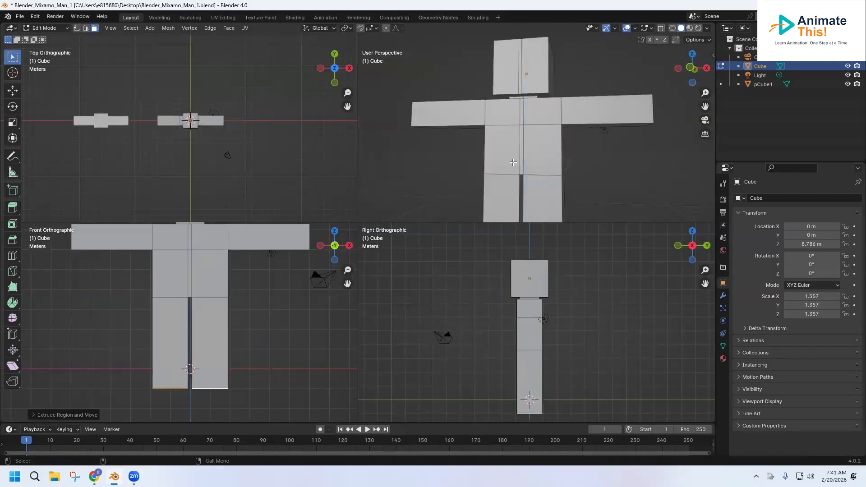
# Return the character mesh to Object Mode and save the file Blender_Mixamo_Man_1.blend
pyautogui.scroll(-3, 525, 164)
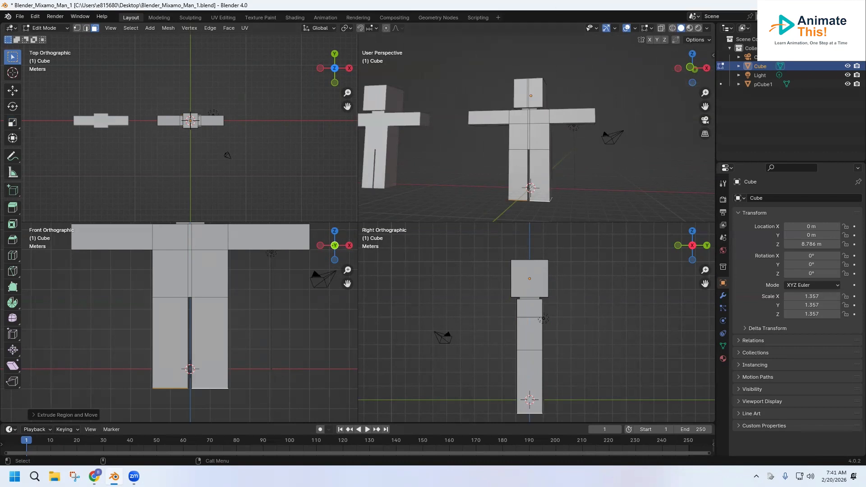
pyautogui.rightClick(526, 116)
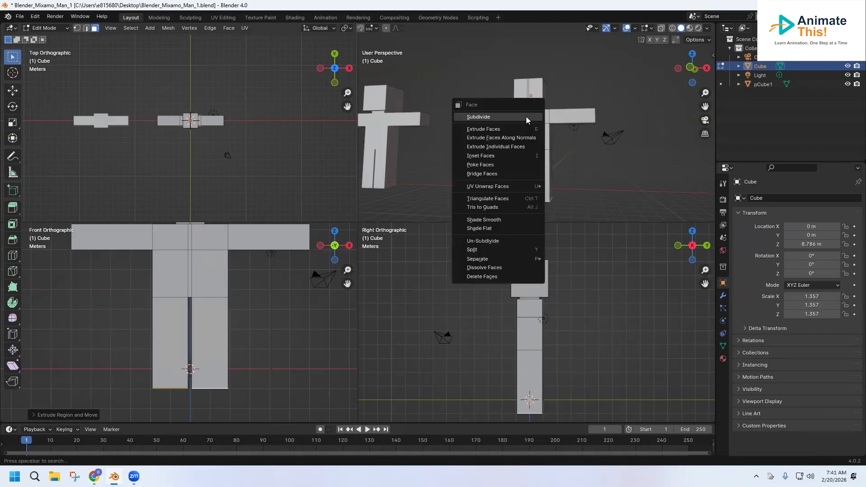
pyautogui.press('Escape')
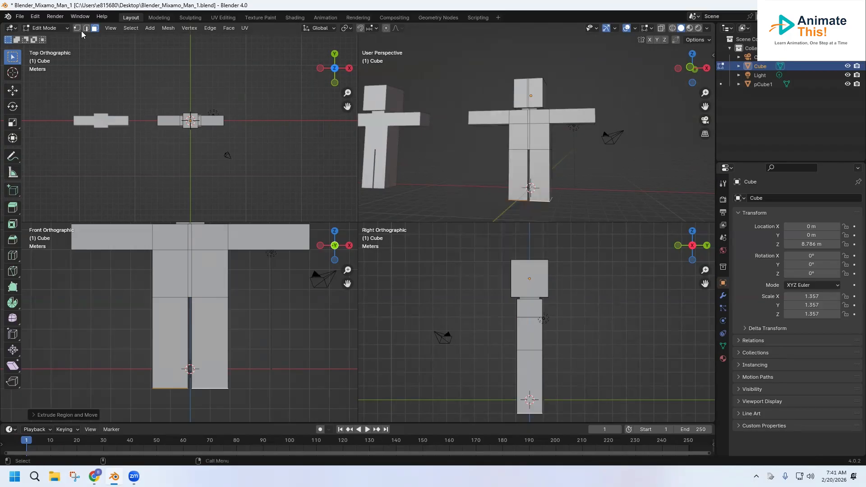
pyautogui.click(59, 29)
pyautogui.click(56, 40)
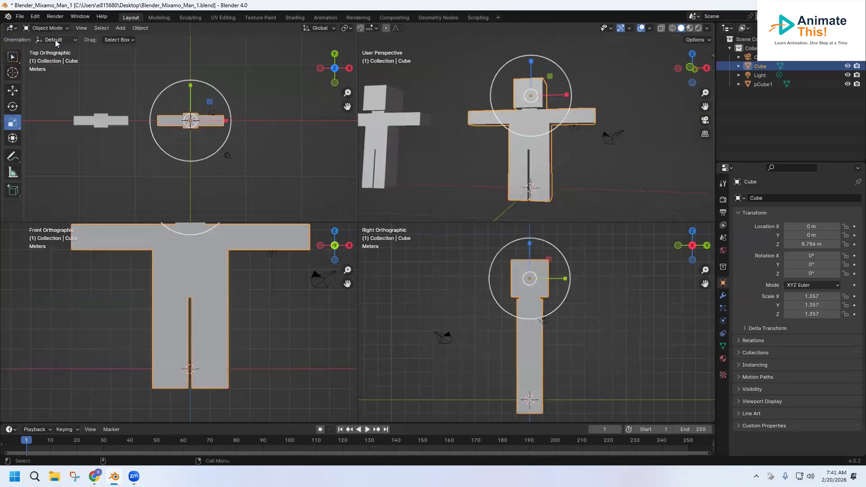
pyautogui.moveTo(584, 150); pyautogui.dragTo(557, 177, button='middle')
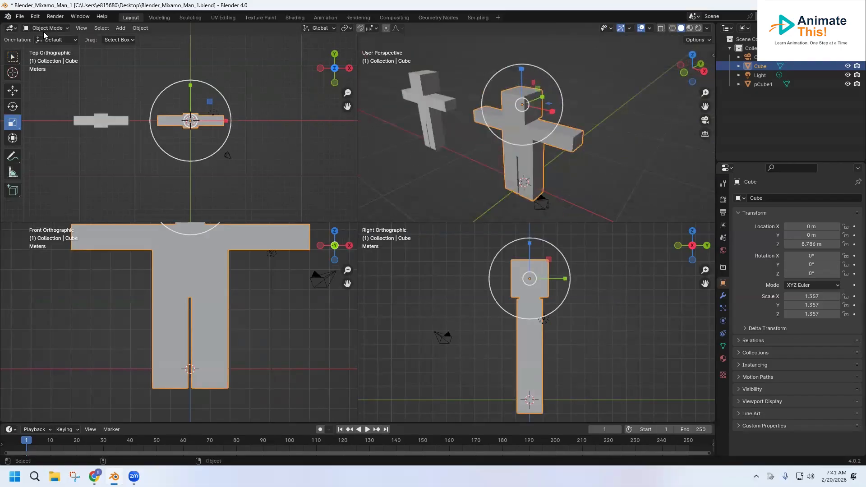
pyautogui.click(21, 17)
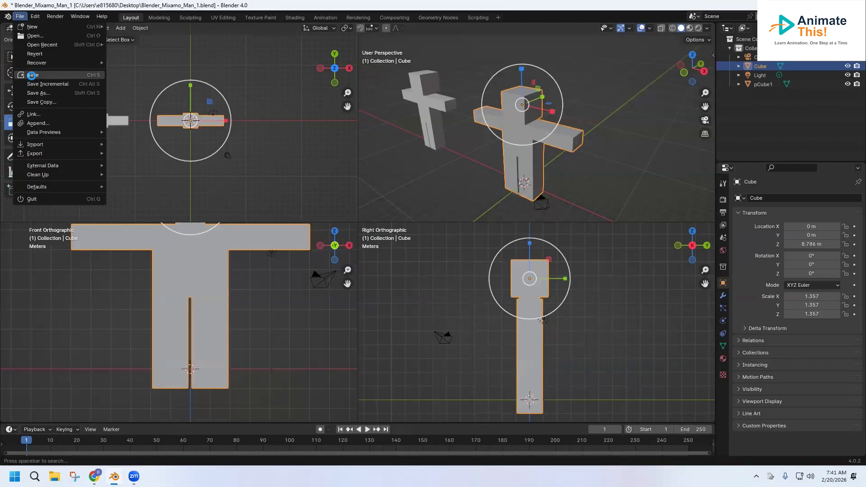
pyautogui.click(31, 75)
# Delete the reference figure pCube1 from the scene and save Blender_Mixamo_Man_1.blend again with only the modeled character left selected
pyautogui.click(20, 17)
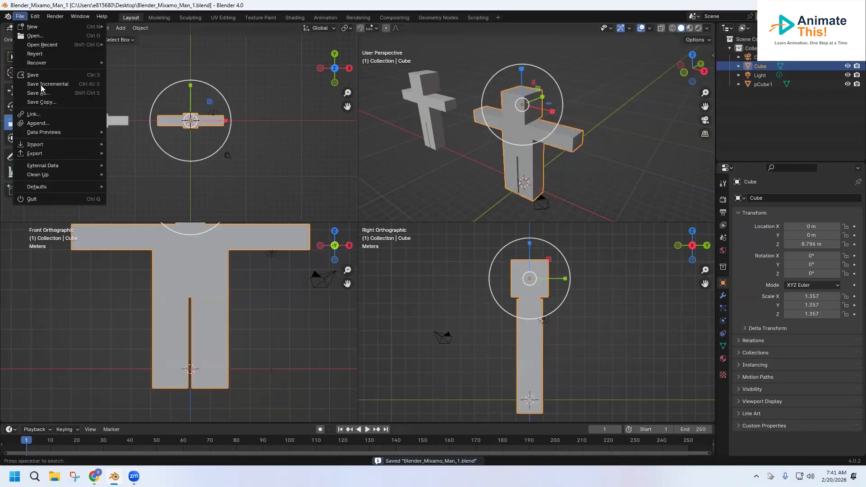
pyautogui.moveTo(62, 154)
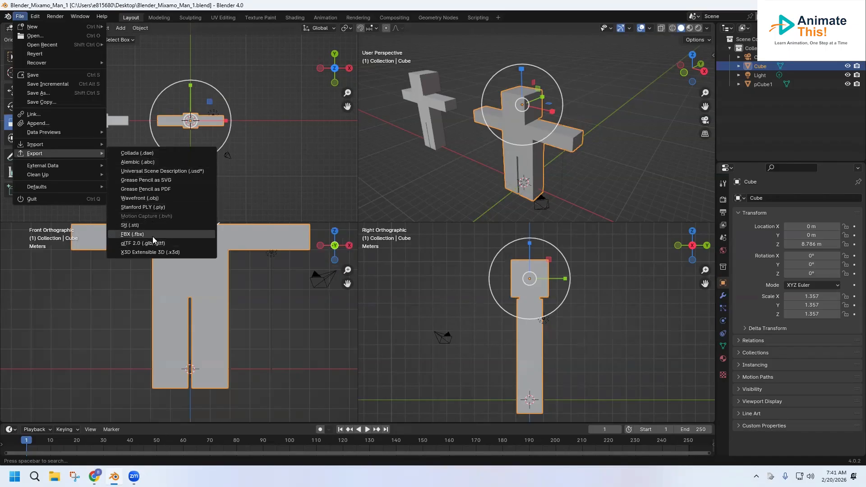
pyautogui.click(433, 104)
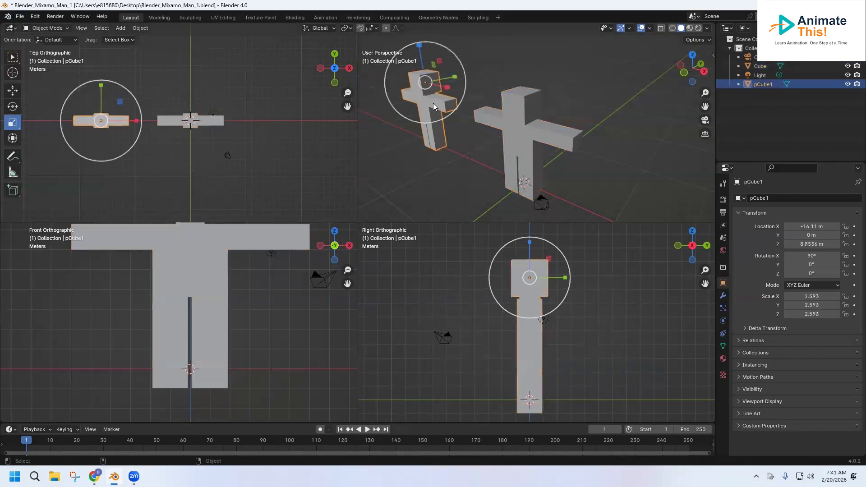
pyautogui.press('Delete')
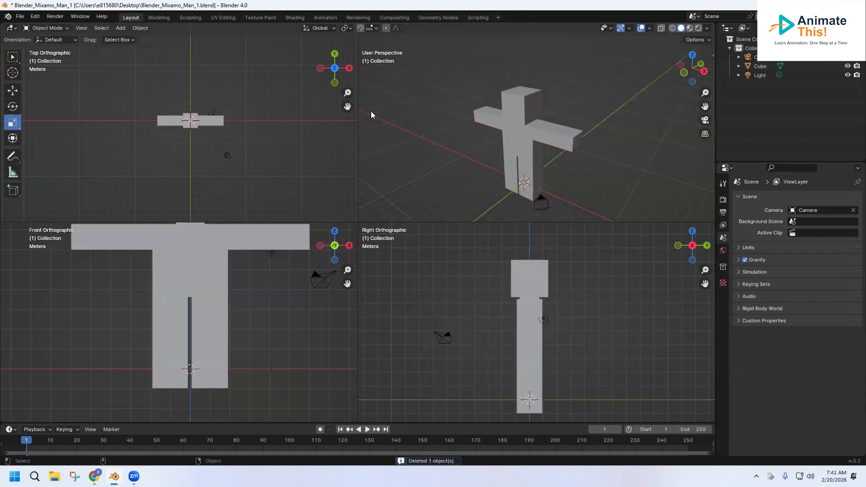
pyautogui.click(524, 114)
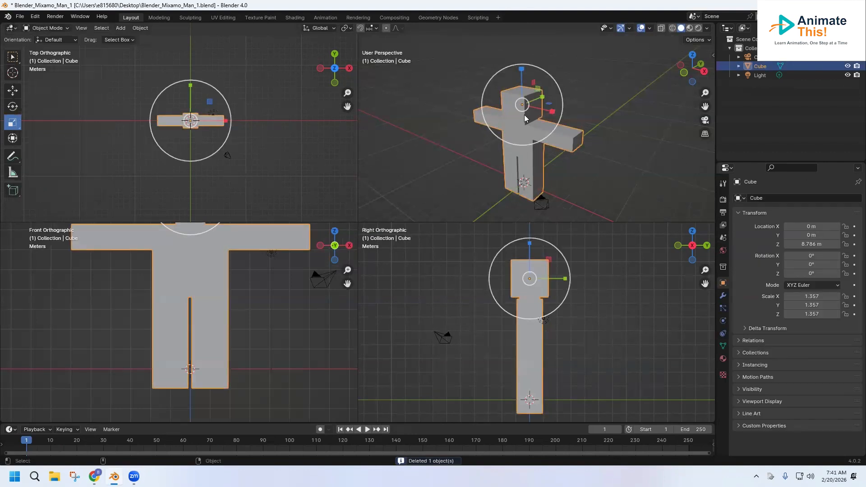
pyautogui.click(22, 17)
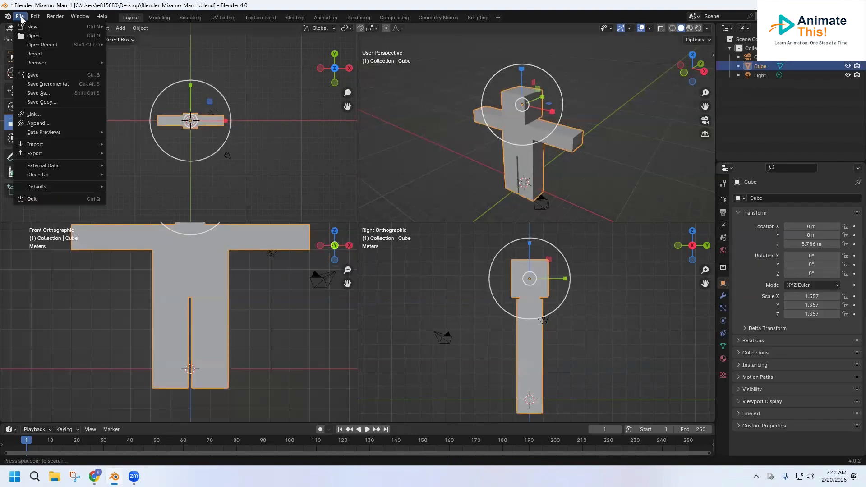
pyautogui.click(38, 76)
# Export the scene as an FBX file named Blender_Mixamo_Man_1.fbx to the Desktop
pyautogui.click(20, 17)
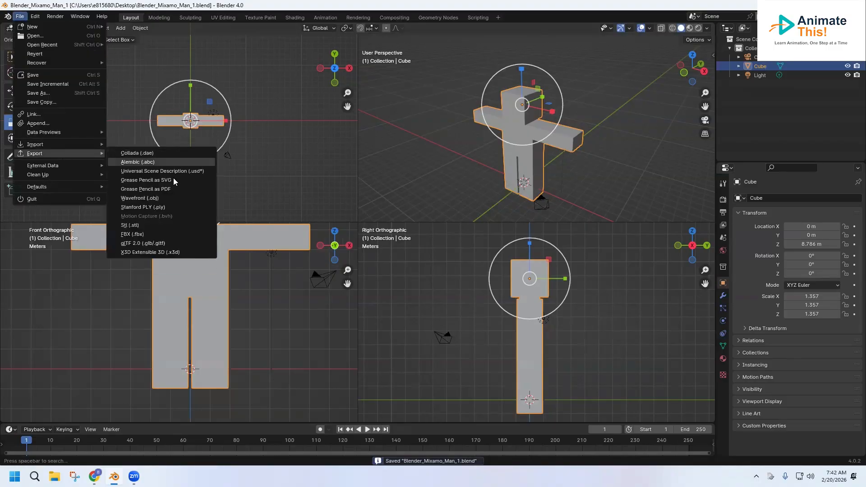
pyautogui.click(170, 236)
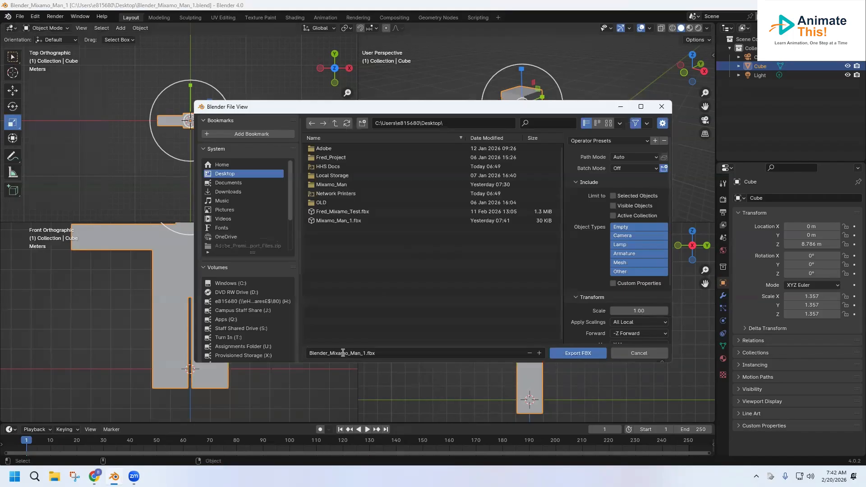
pyautogui.click(338, 353)
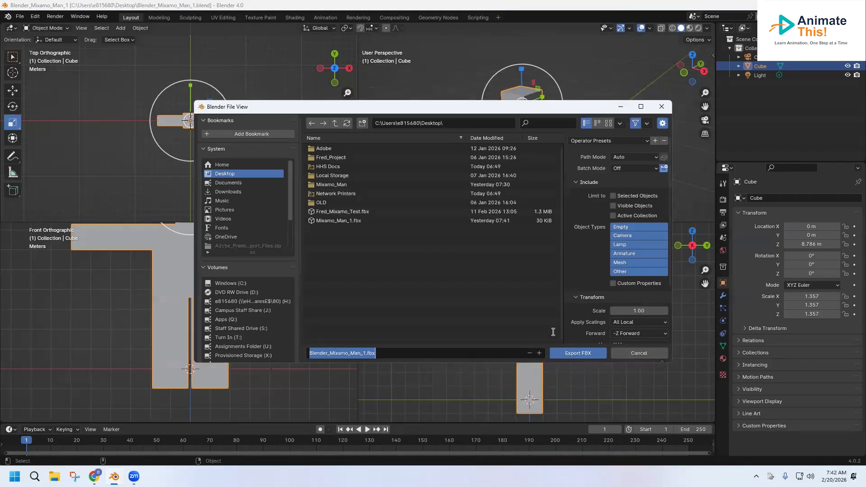
pyautogui.click(574, 356)
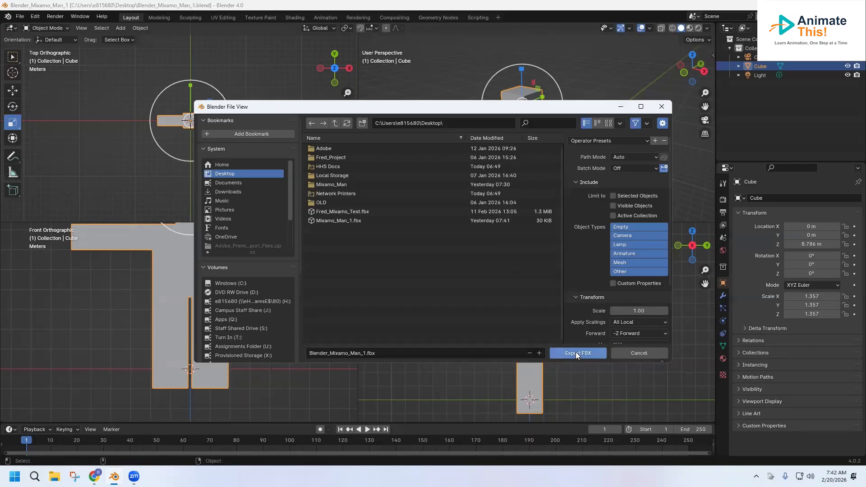
pyautogui.click(575, 353)
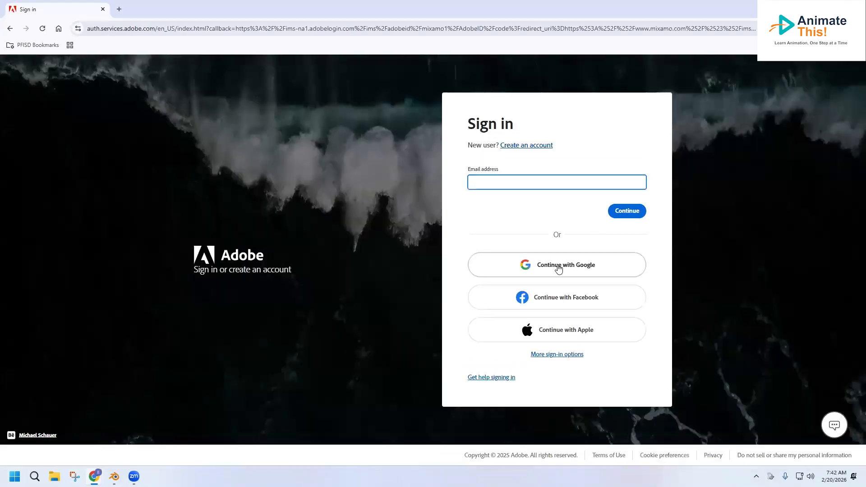
# Sign in to Mixamo in the browser with the existing Google account and upload Blender_Mixamo_Man_1.fbx from the Desktop as a character
pyautogui.click(560, 267)
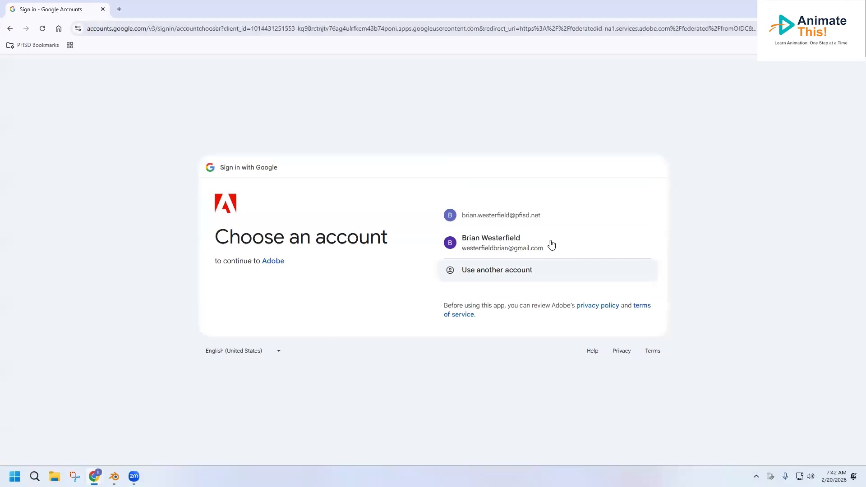
pyautogui.click(516, 213)
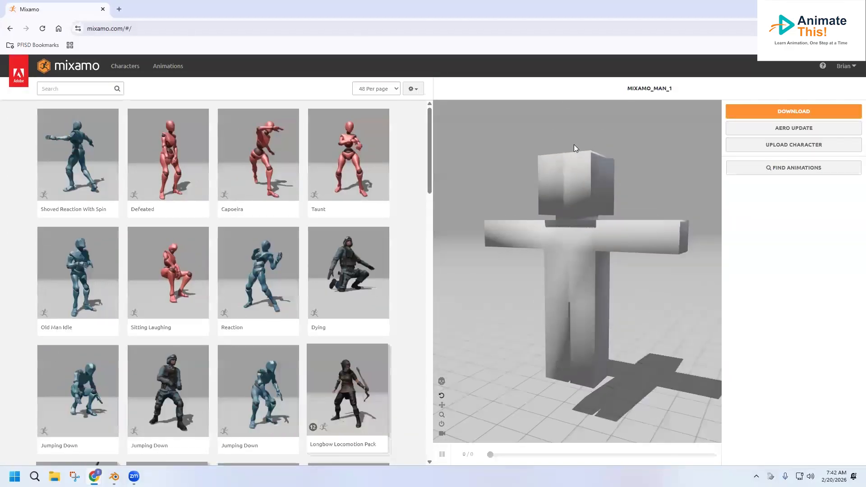
pyautogui.click(774, 145)
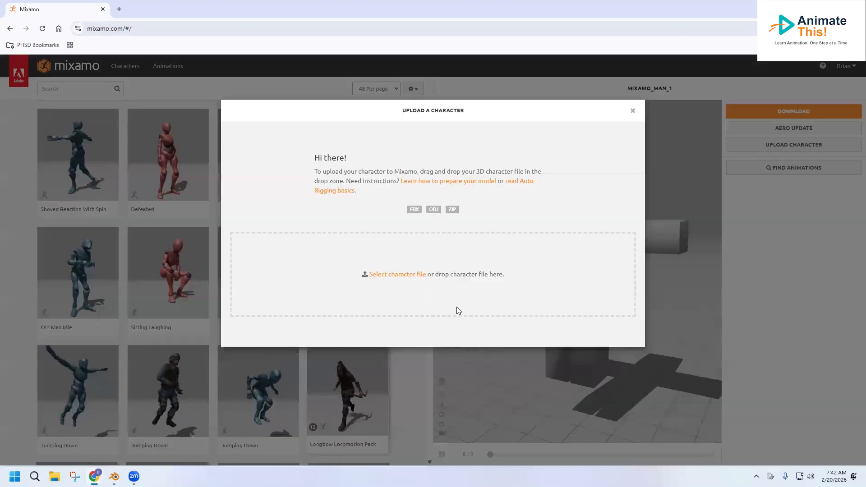
pyautogui.click(390, 275)
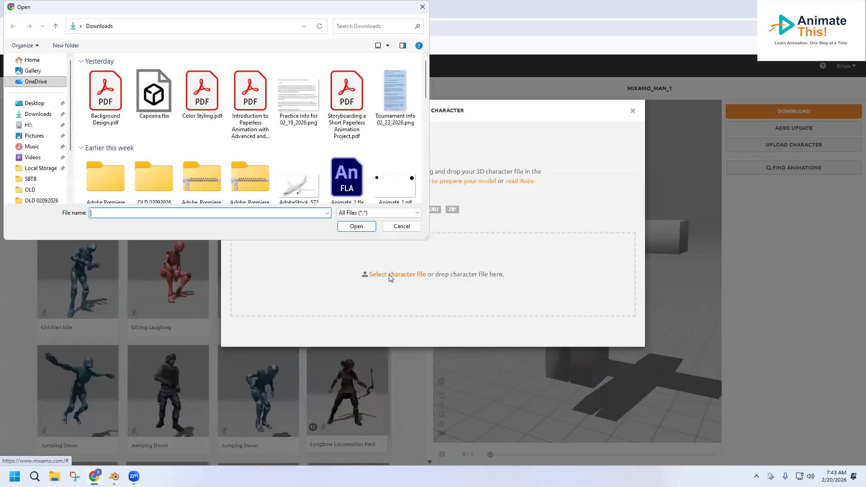
pyautogui.click(35, 104)
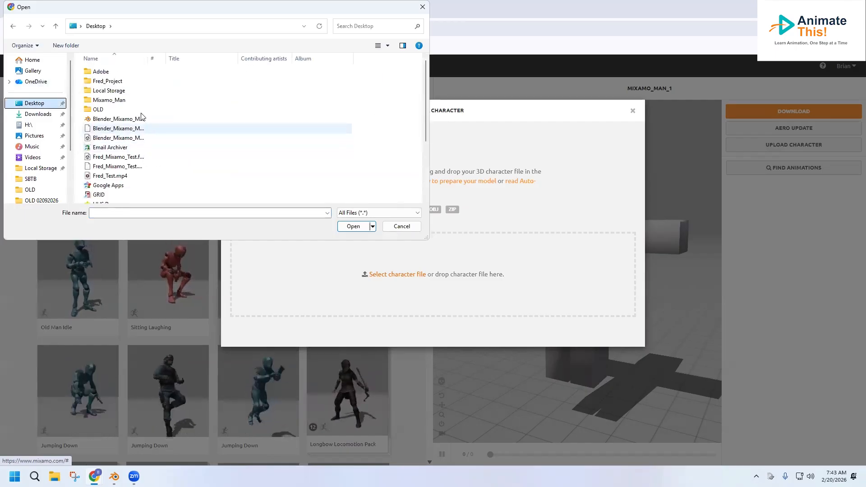
pyautogui.moveTo(148, 59); pyautogui.dragTo(217, 61)
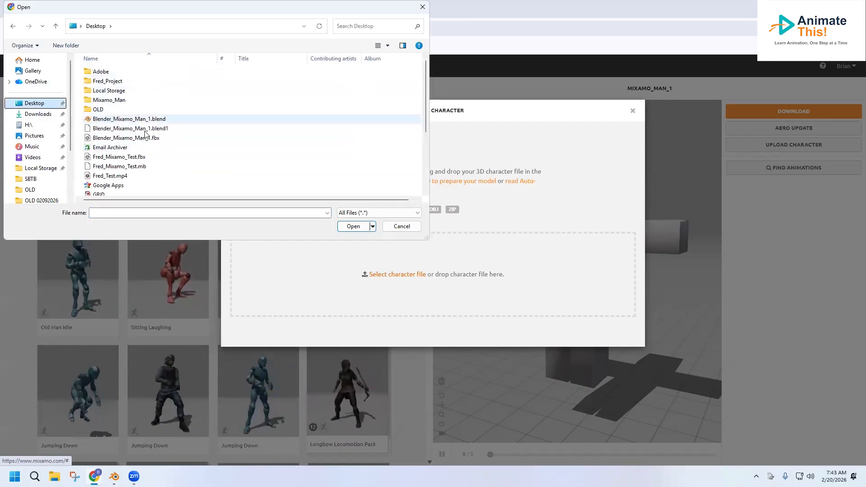
pyautogui.doubleClick(124, 141)
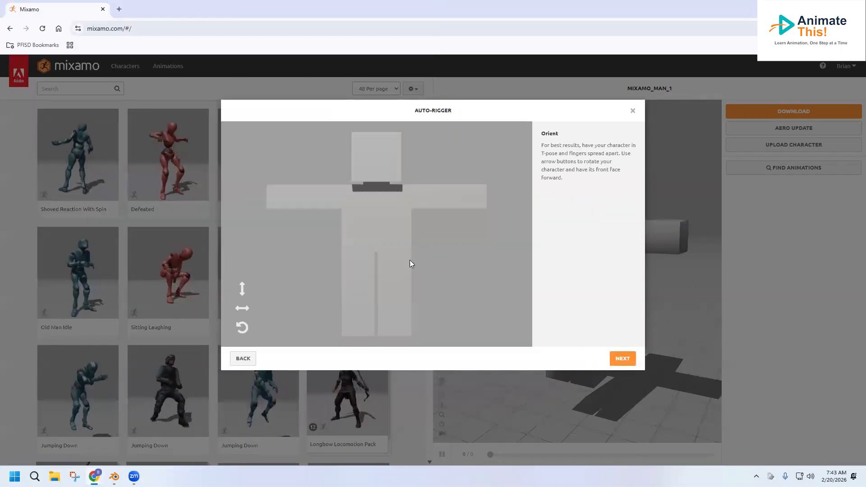
# Accept the front-facing orientation and place the chin, wrist, elbow, knee and groin markers on the character with symmetry
pyautogui.click(623, 358)
pyautogui.moveTo(270, 234); pyautogui.dragTo(377, 178)
pyautogui.moveTo(271, 257); pyautogui.dragTo(283, 199)
pyautogui.moveTo(269, 280); pyautogui.dragTo(315, 200)
pyautogui.moveTo(271, 302); pyautogui.dragTo(360, 295)
pyautogui.moveTo(278, 326)
pyautogui.mouseDown()
pyautogui.moveTo(298, 301)
pyautogui.moveTo(376, 249)
pyautogui.mouseUp()
pyautogui.moveTo(358, 293); pyautogui.dragTo(359, 292)
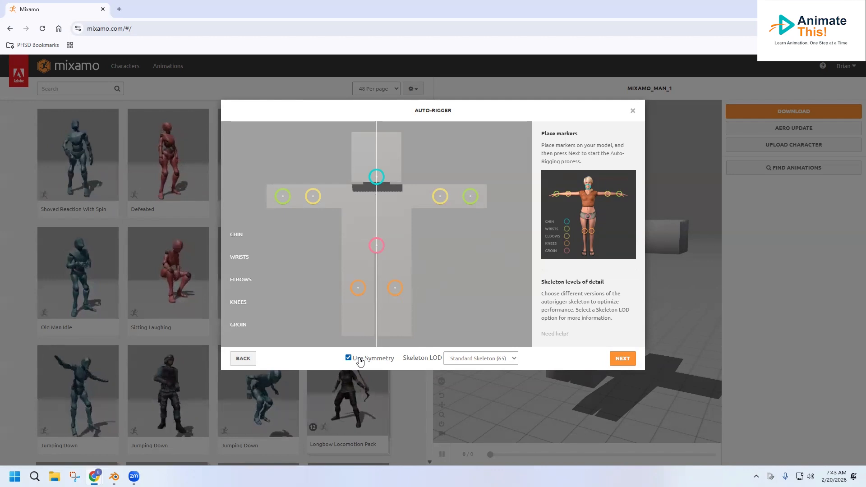
# Run the auto-rigger with the Standard Skeleton (65) and accept the rigged result as the current character
pyautogui.click(615, 360)
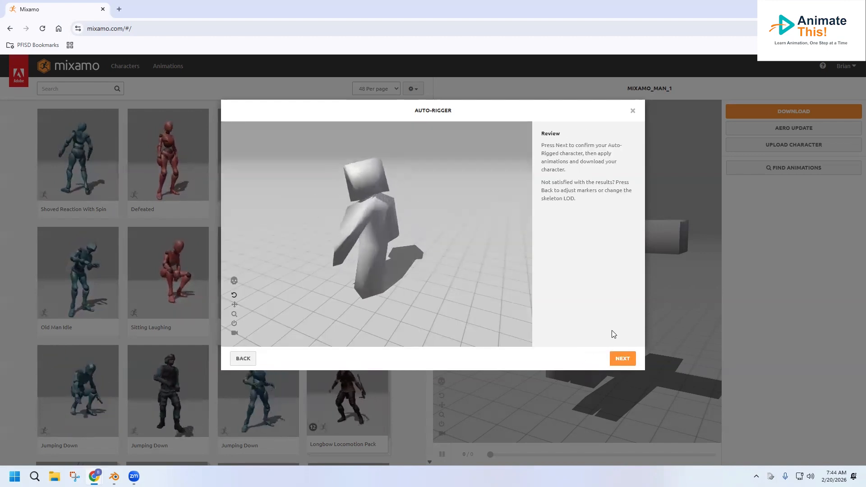
pyautogui.click(622, 359)
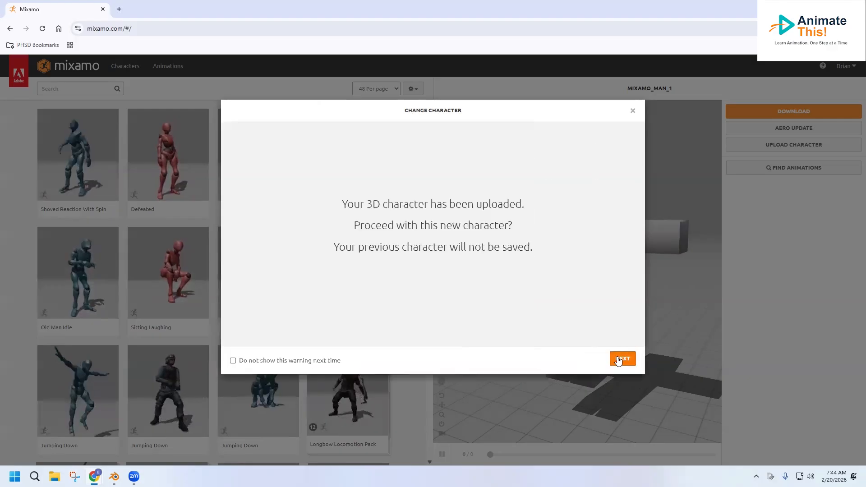
pyautogui.click(623, 360)
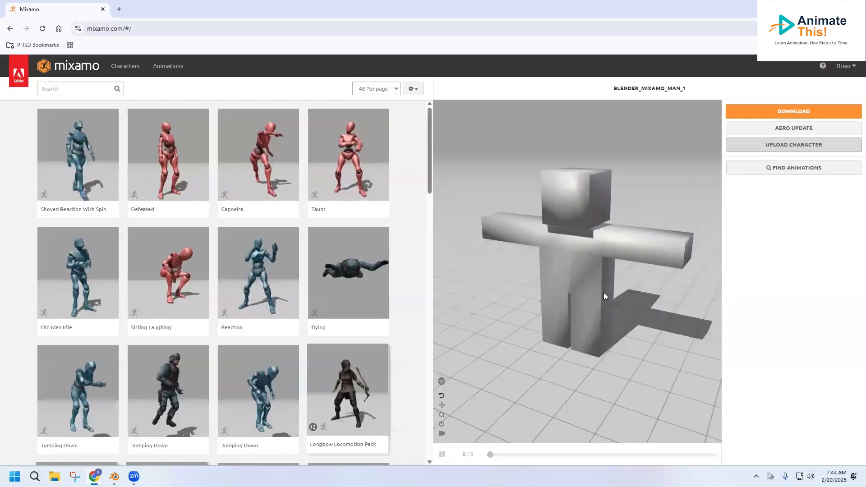
# Filter the animation library by the Adventure genre and browse its animations
pyautogui.click(62, 96)
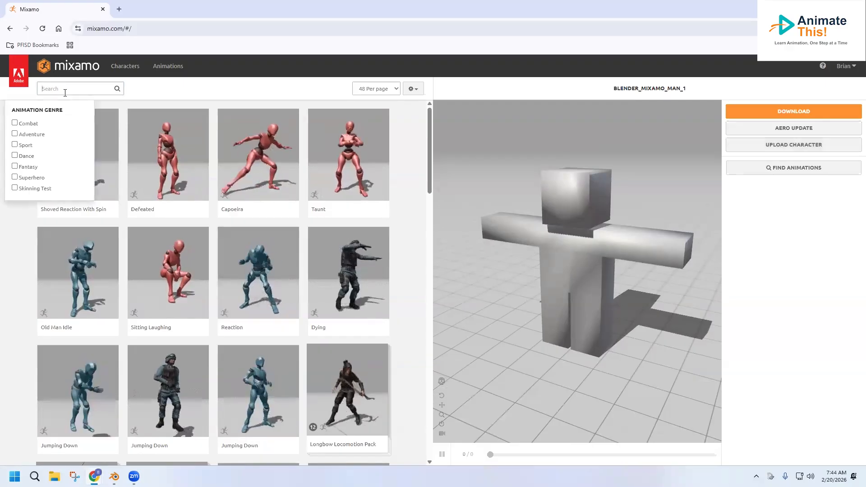
pyautogui.click(41, 134)
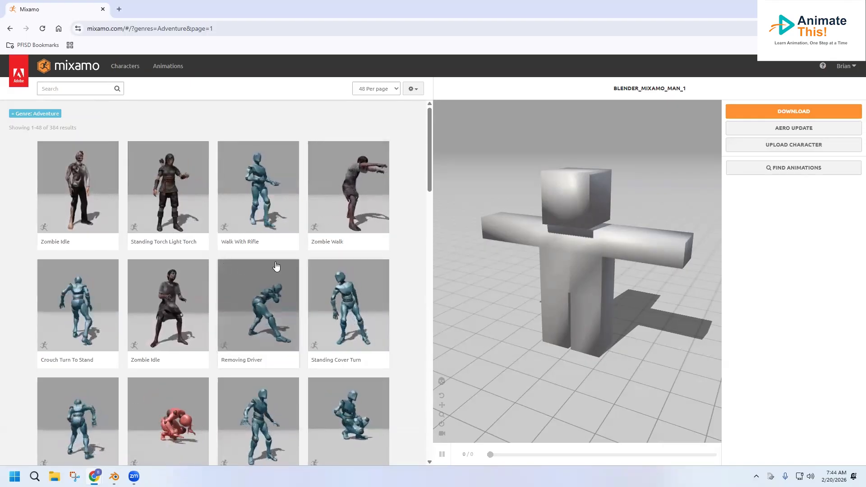
pyautogui.scroll(-2, 277, 266)
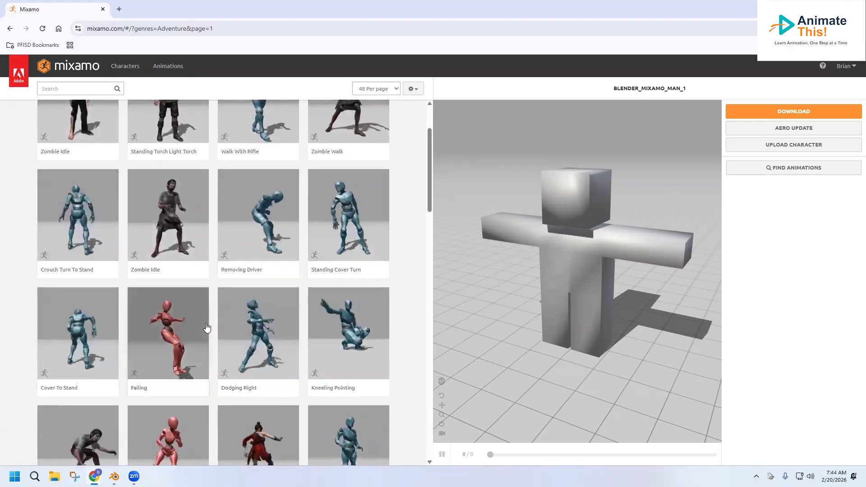
pyautogui.scroll(-1, 207, 329)
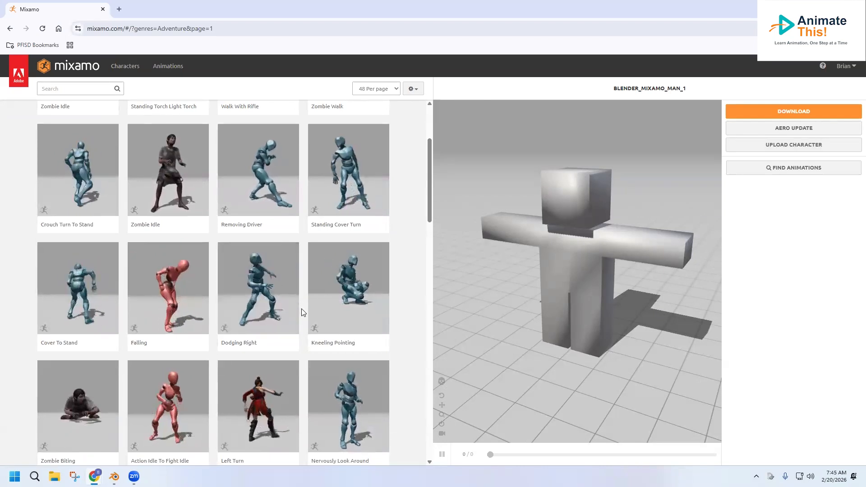
# Try Kneeling Pointing, switch the character to Dodging Right, and download it as FBX Binary with skin, 30 frames per second and no keyframe reduction
pyautogui.click(359, 298)
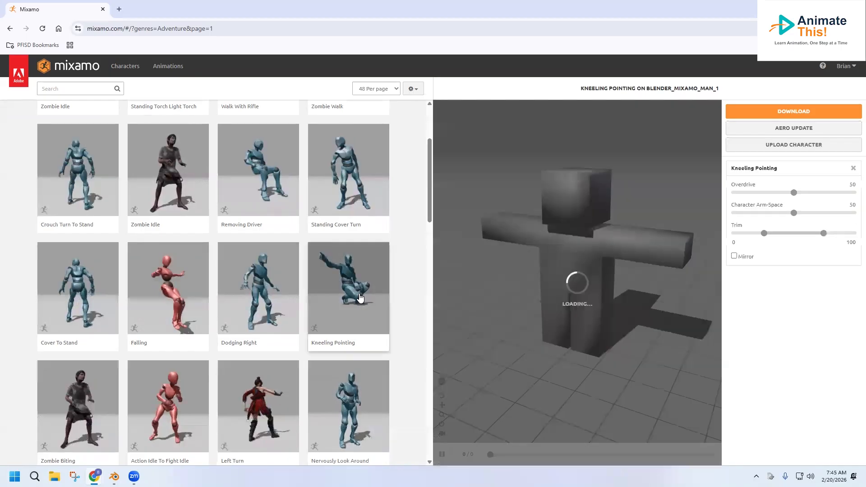
pyautogui.click(277, 286)
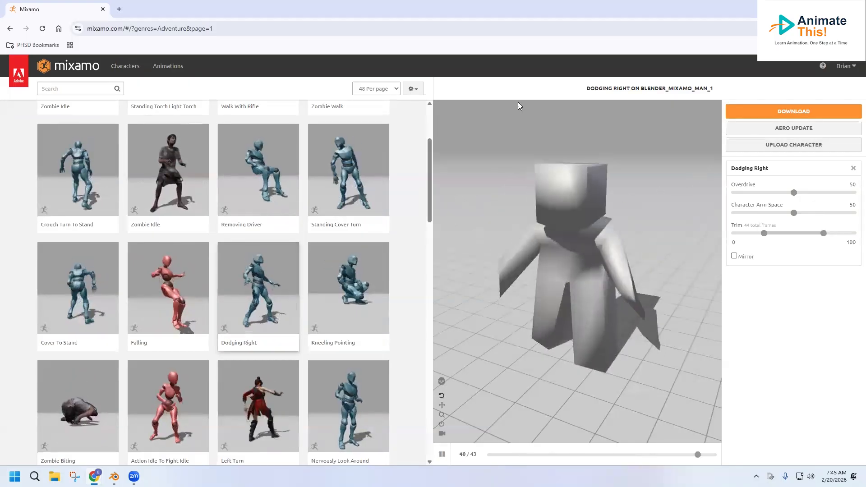
pyautogui.click(820, 113)
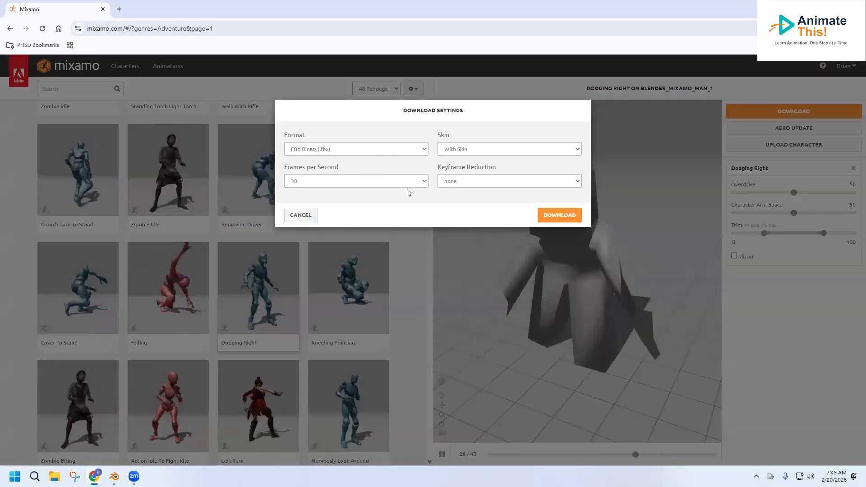
pyautogui.click(554, 217)
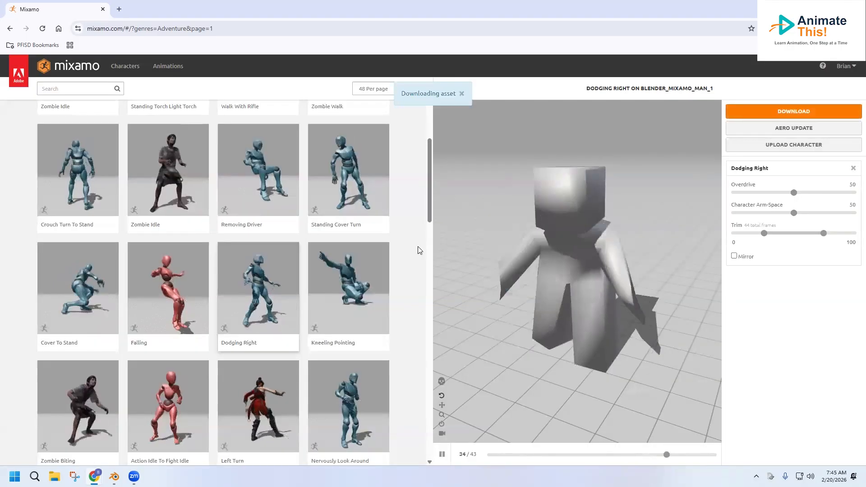
# Switch back to Blender, save Blender_Mixamo_Man_1.blend and create a new General file
pyautogui.click(114, 477)
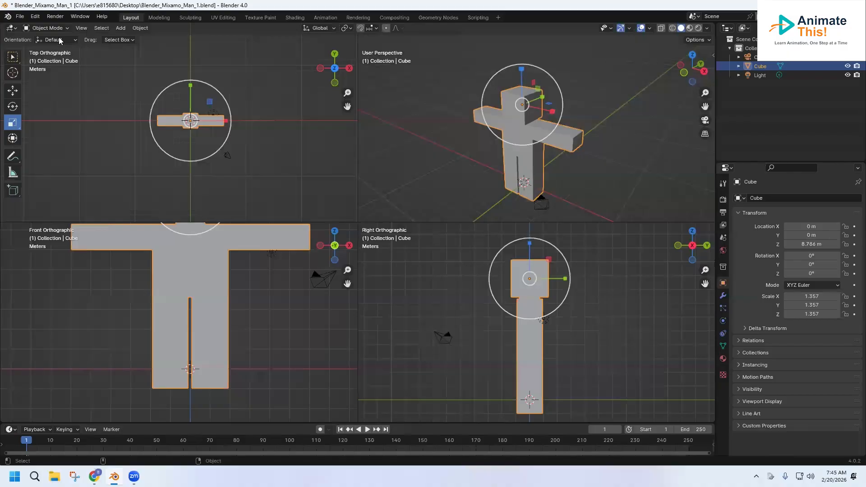
pyautogui.click(19, 17)
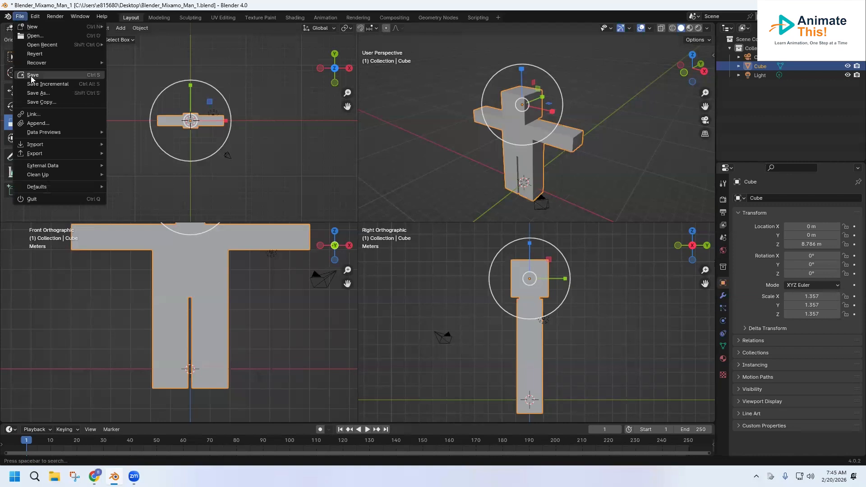
pyautogui.click(32, 75)
pyautogui.click(20, 17)
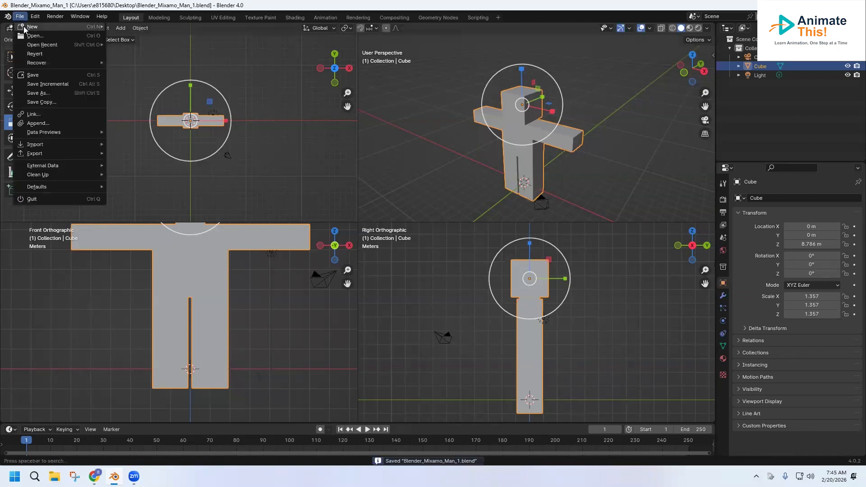
pyautogui.moveTo(24, 29)
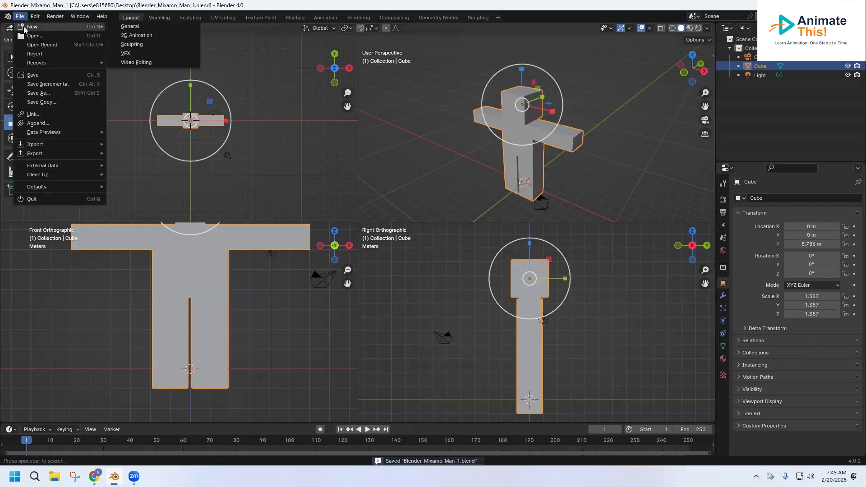
pyautogui.click(130, 27)
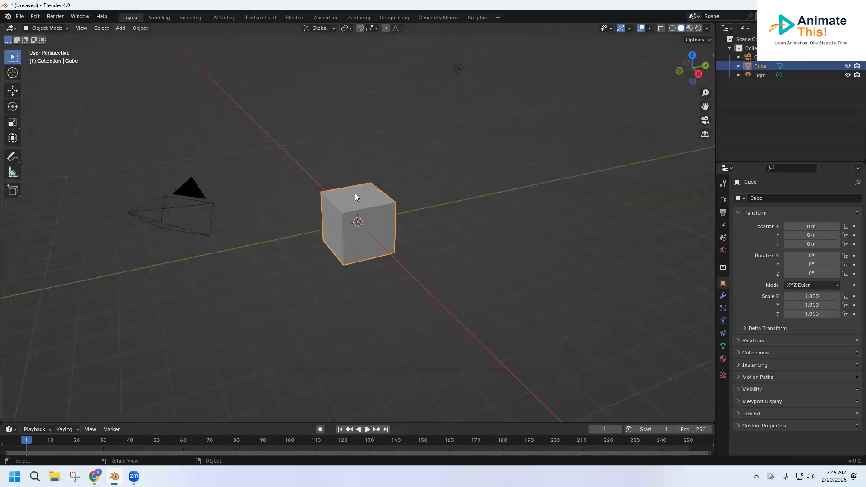
# Delete the default cube and import Dodging Right.fbx from the Downloads folder
pyautogui.press('Delete')
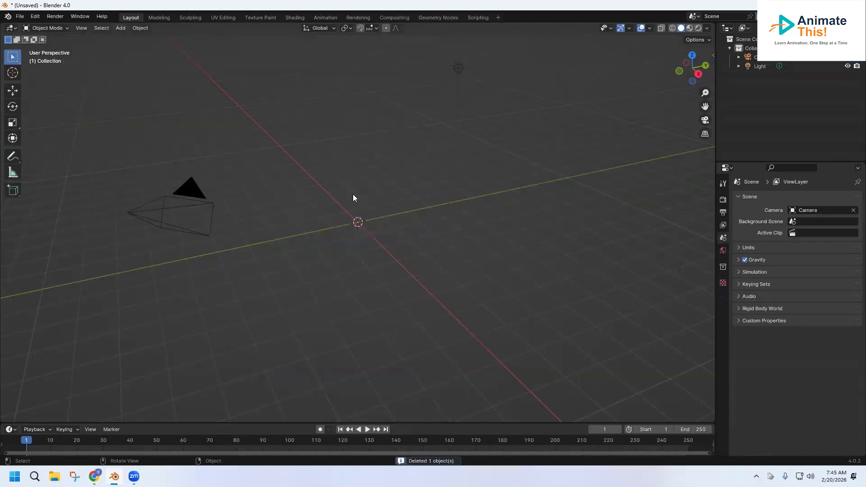
pyautogui.click(21, 16)
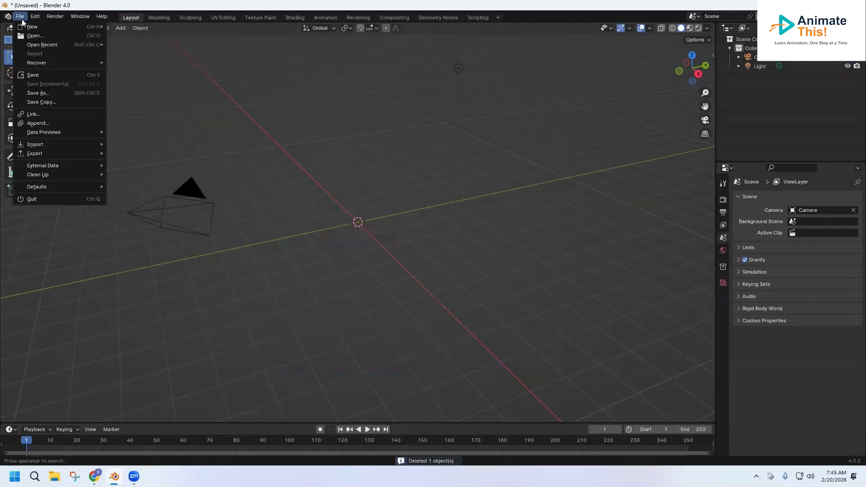
pyautogui.moveTo(79, 145)
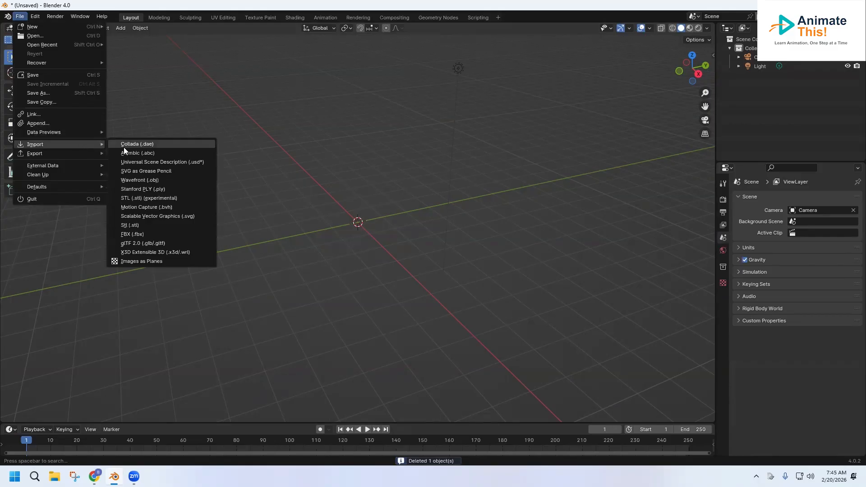
pyautogui.click(141, 236)
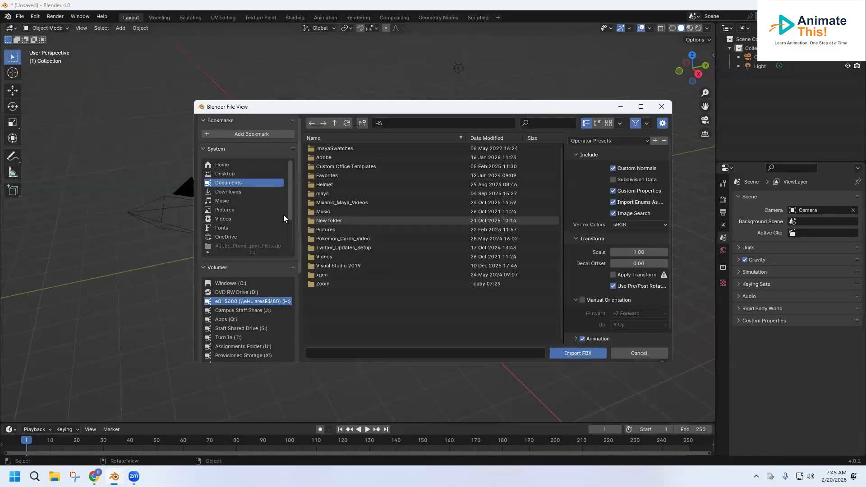
pyautogui.click(237, 191)
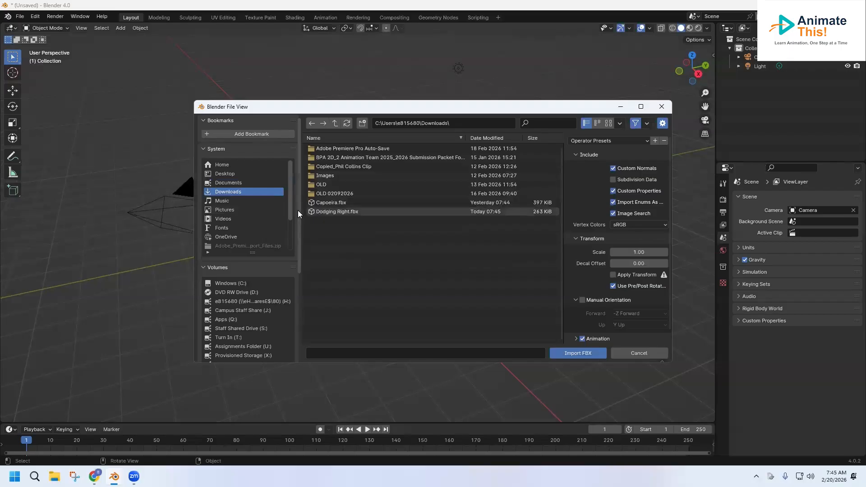
pyautogui.click(331, 213)
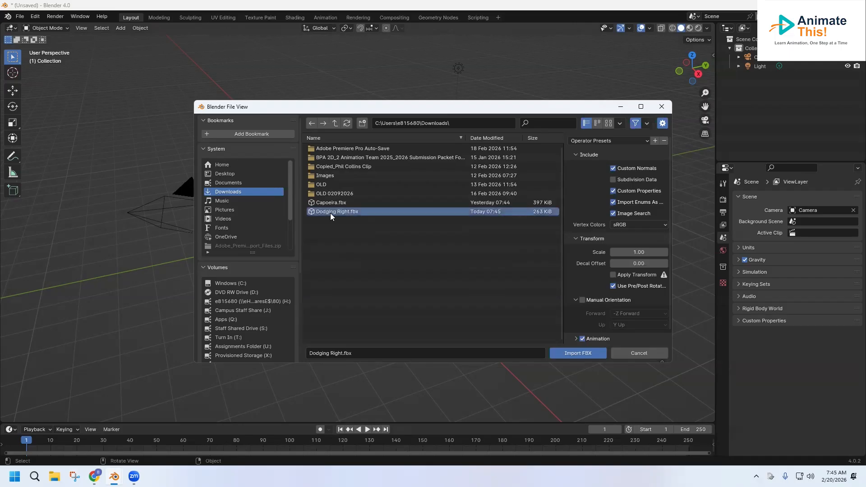
pyautogui.click(574, 354)
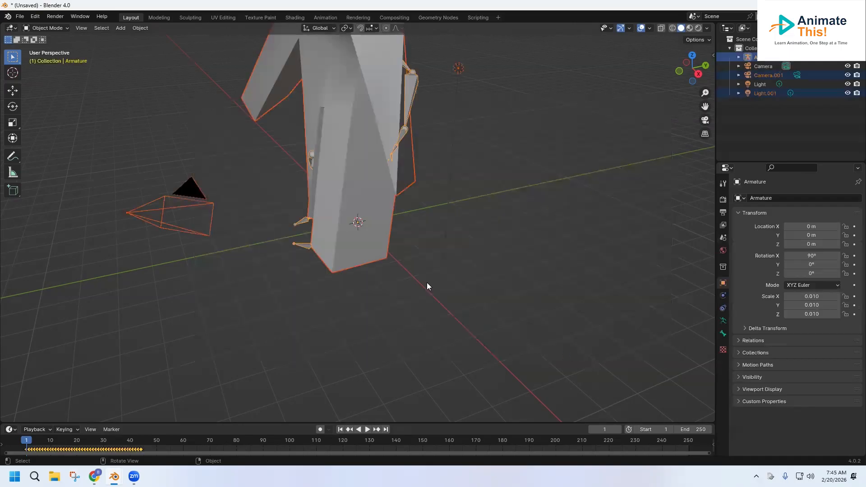
# Scrub through the imported character's keyframes and play the dodging animation
pyautogui.scroll(-8, 333, 224)
pyautogui.scroll(5, 333, 223)
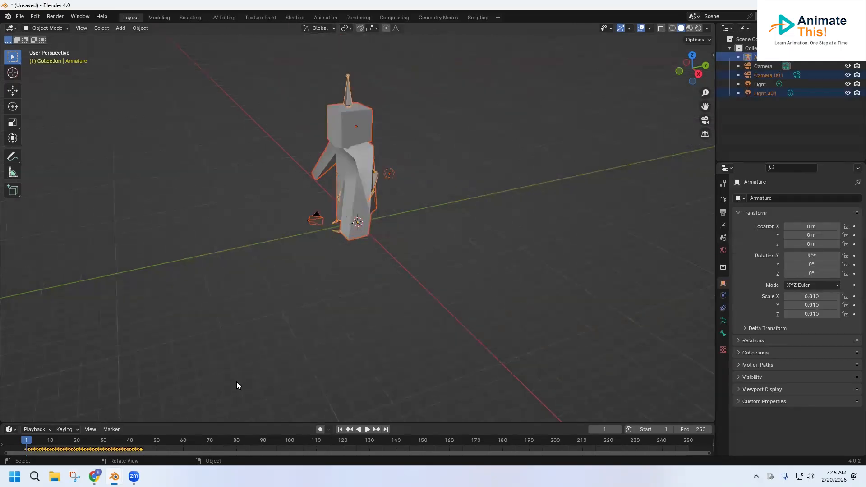
pyautogui.moveTo(27, 443); pyautogui.dragTo(153, 459)
pyautogui.click(367, 429)
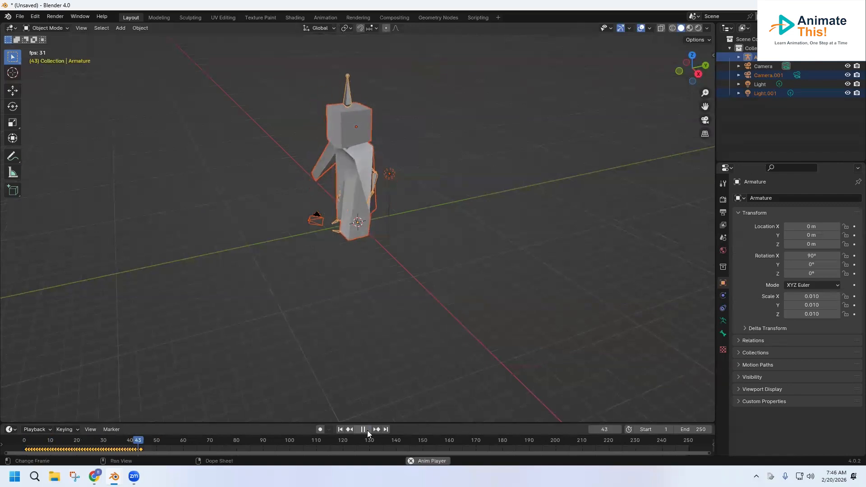
pyautogui.click(367, 429)
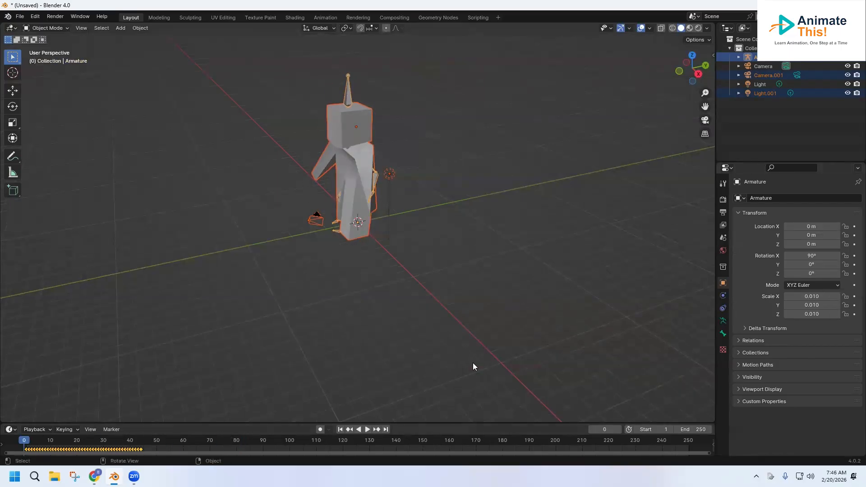
pyautogui.click(367, 429)
# Switch to Mixamo in the browser and preview the Dodging Right animation with Mirror enabled, then disable it
pyautogui.click(94, 477)
pyautogui.click(323, 440)
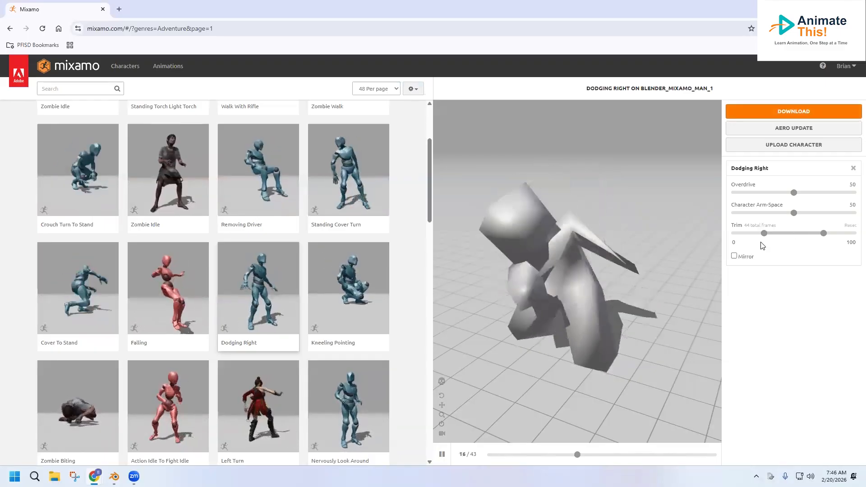
pyautogui.click(734, 257)
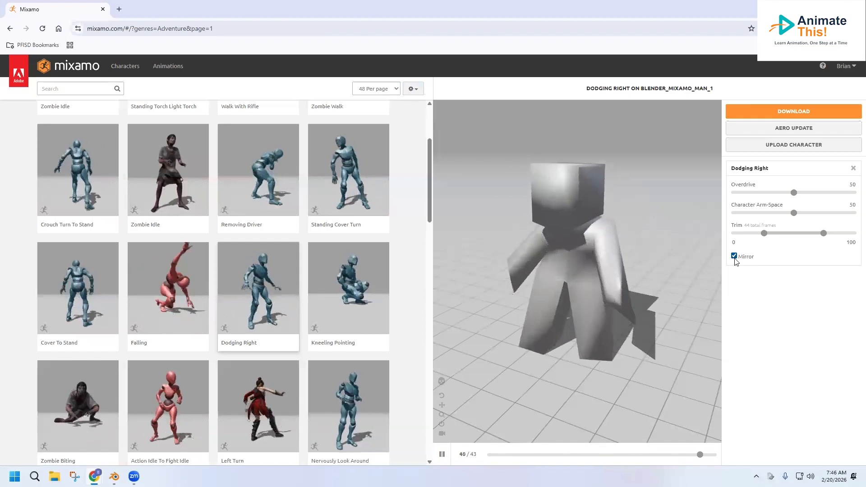
pyautogui.click(735, 257)
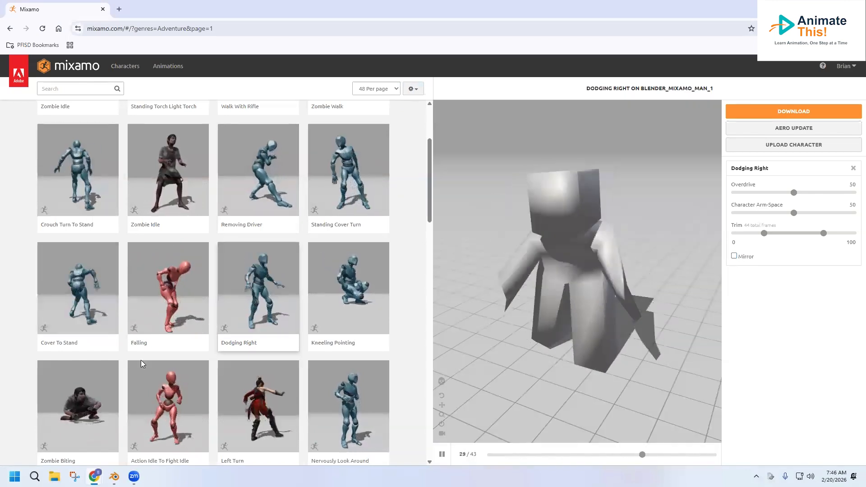
# Search the animations for "walk", try Walking Turn 180, and apply Walking to the character with In Place enabled
pyautogui.click(89, 93)
pyautogui.write('walk')
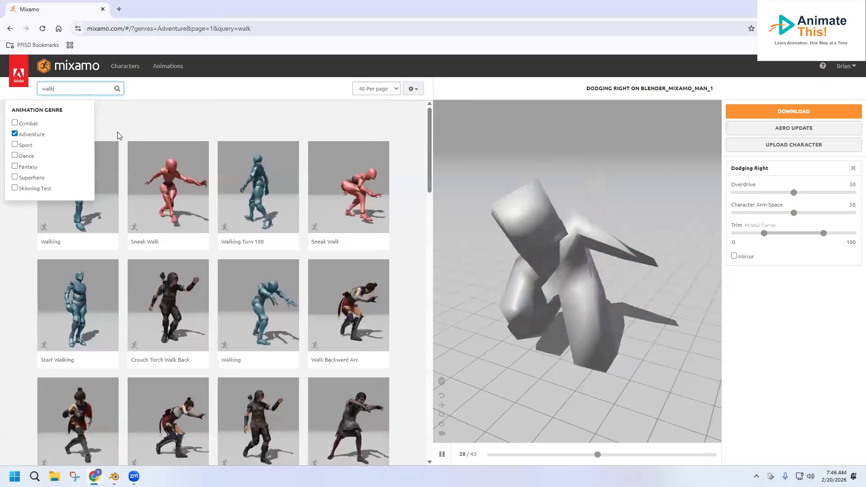
pyautogui.click(263, 201)
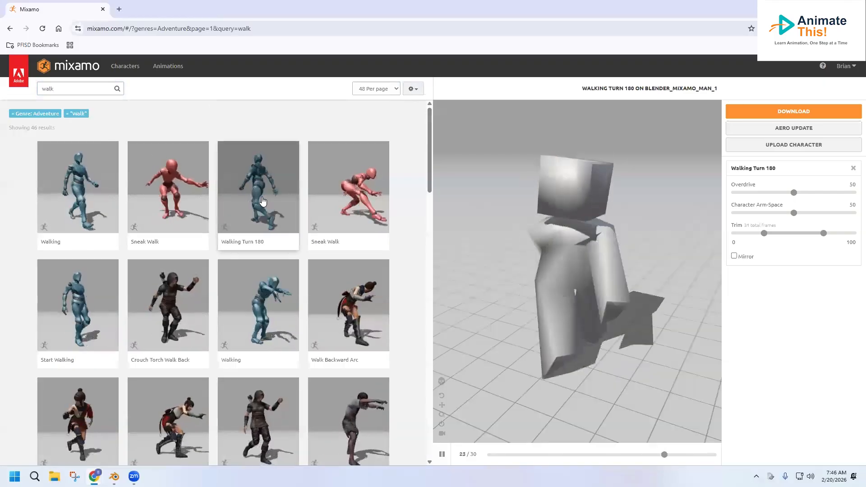
pyautogui.click(75, 189)
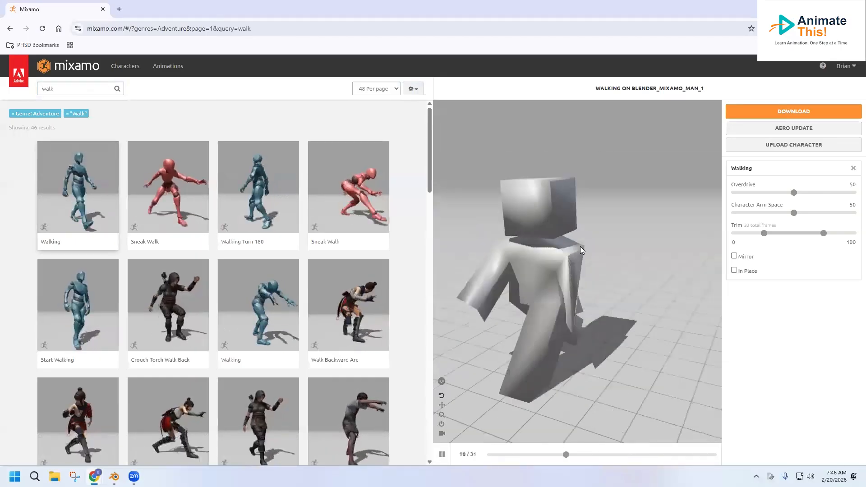
pyautogui.click(744, 272)
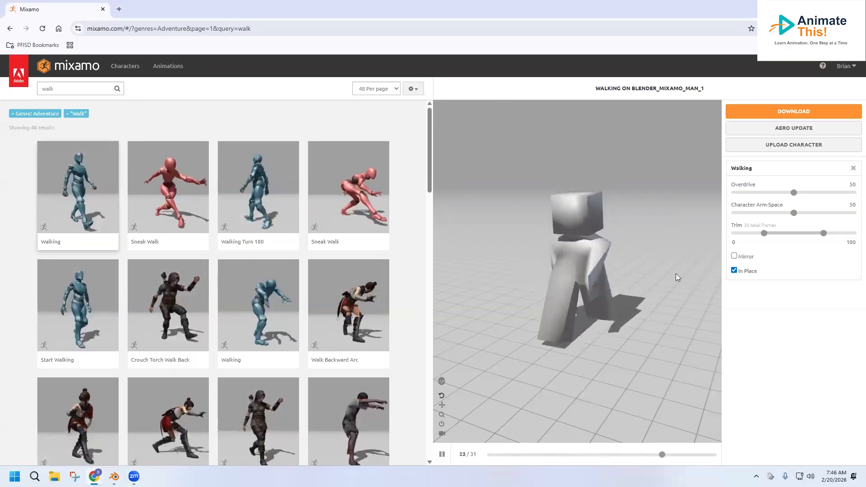
# Switch back to Blender, play the armature's animation and scrub through its first frames
pyautogui.moveTo(134, 476)
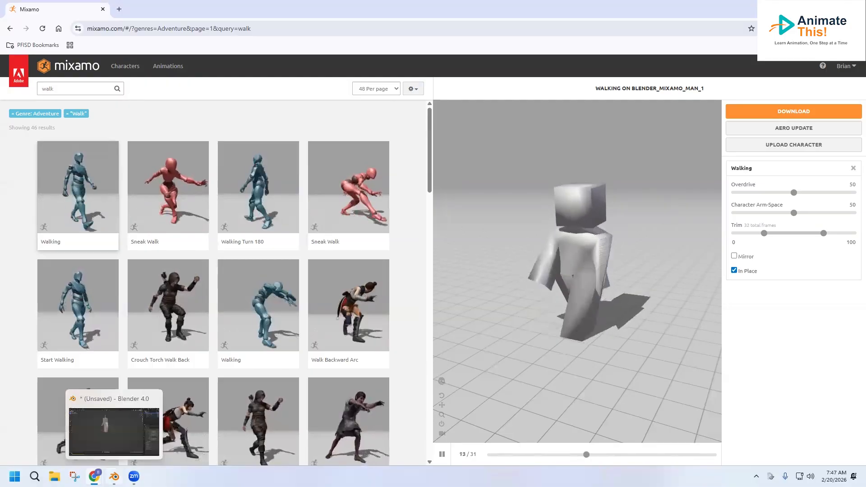
pyautogui.click(115, 477)
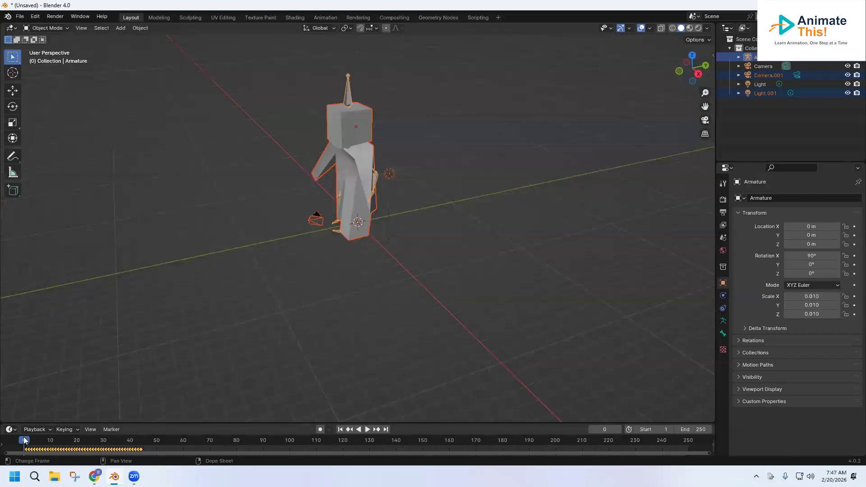
pyautogui.press('space')
pyautogui.moveTo(31, 444); pyautogui.dragTo(35, 465)
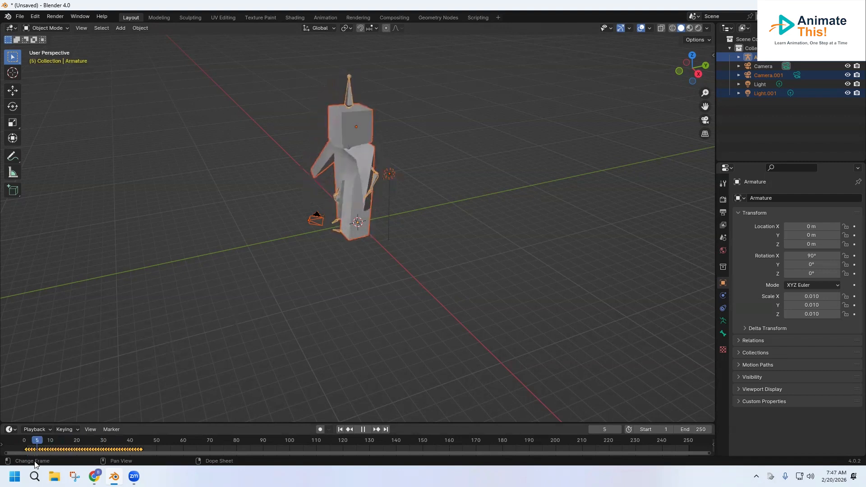